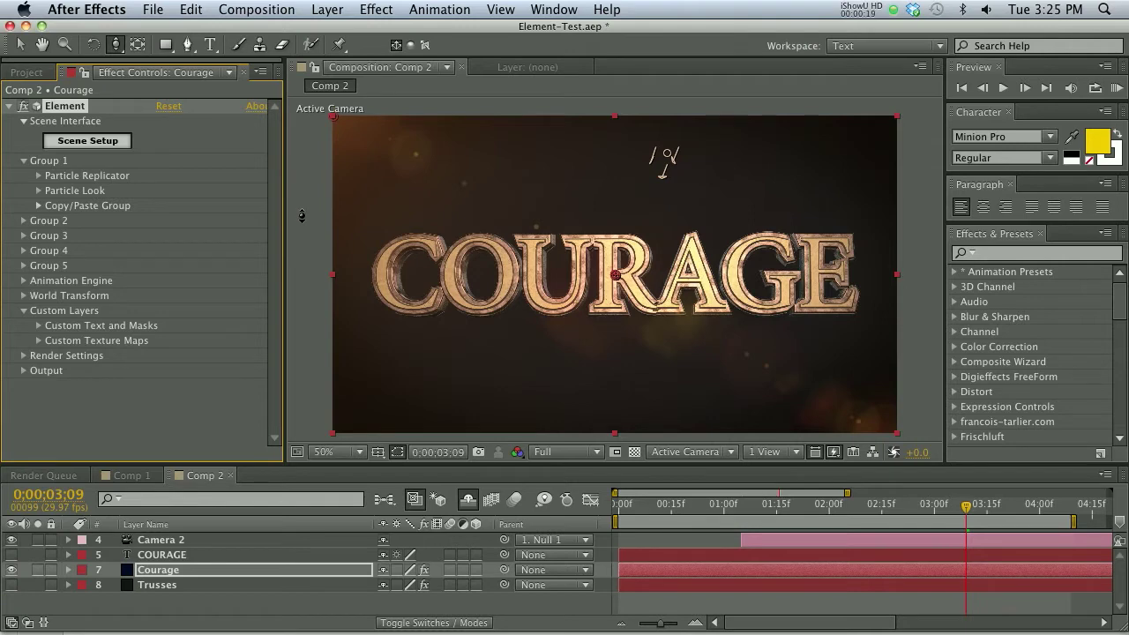
Watch and replay the rendered TEST.mov in Quick Look, then close the preview.
{"action": "key", "text": "v"}
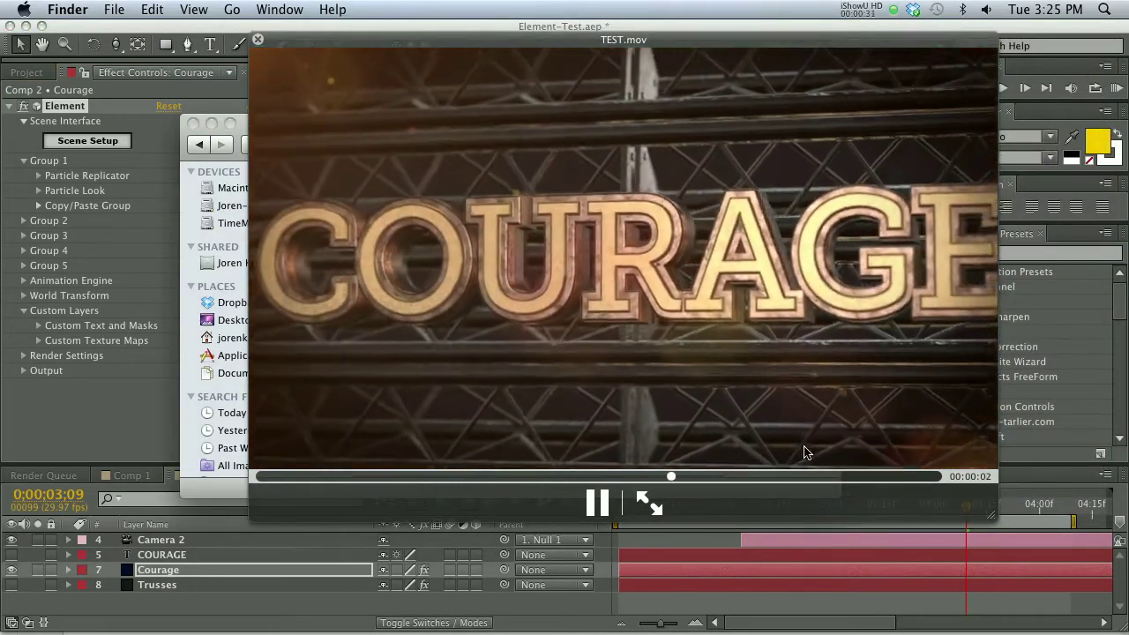
{"action": "left_click", "coordinate": [598, 502]}
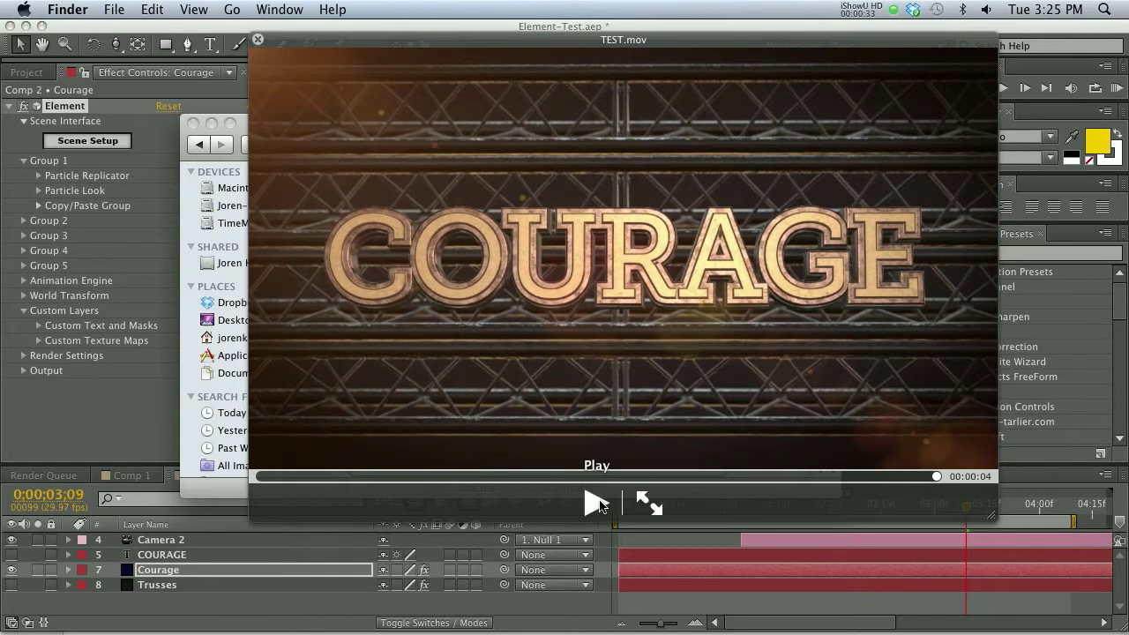
{"action": "left_click", "coordinate": [600, 503]}
{"action": "left_click", "coordinate": [597, 504]}
{"action": "left_click", "coordinate": [598, 506]}
{"action": "key", "text": "space"}
Back in After Effects, orbit Camera 2 slightly around the COURAGE title and select the Trusses layer.
{"action": "key", "text": "super+Tab"}
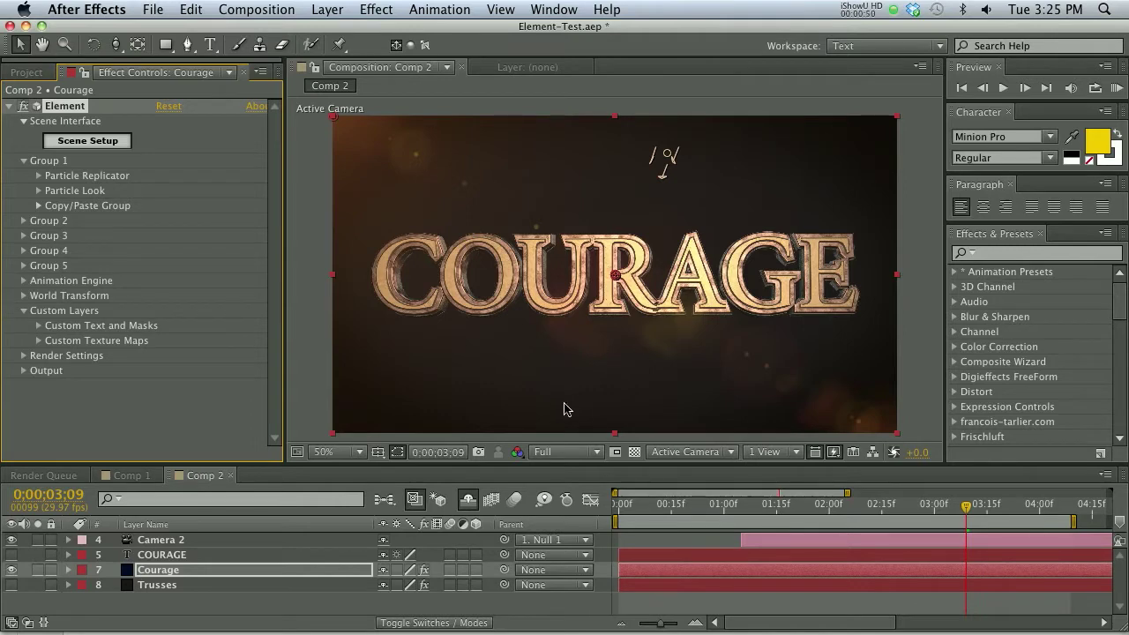
{"action": "left_click", "coordinate": [653, 544]}
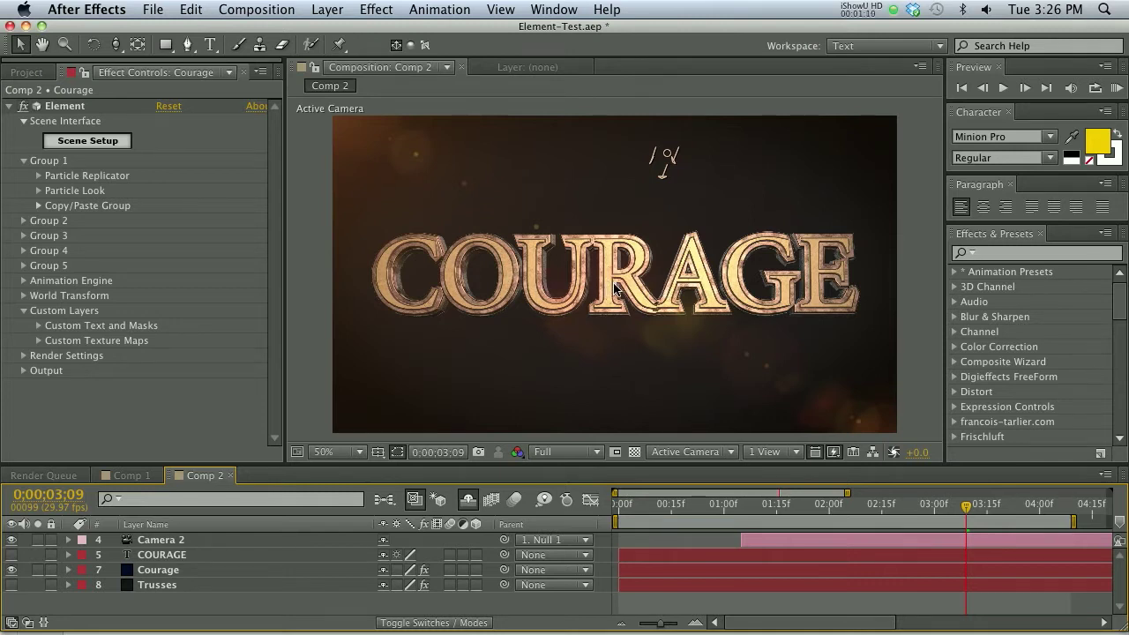
{"action": "key", "text": "c"}
{"action": "mouse_move", "coordinate": [622, 274]}
{"action": "left_mouse_down"}
{"action": "mouse_move", "coordinate": [645, 265]}
{"action": "mouse_move", "coordinate": [583, 277]}
{"action": "mouse_move", "coordinate": [576, 268]}
{"action": "mouse_move", "coordinate": [611, 278]}
{"action": "left_mouse_up"}
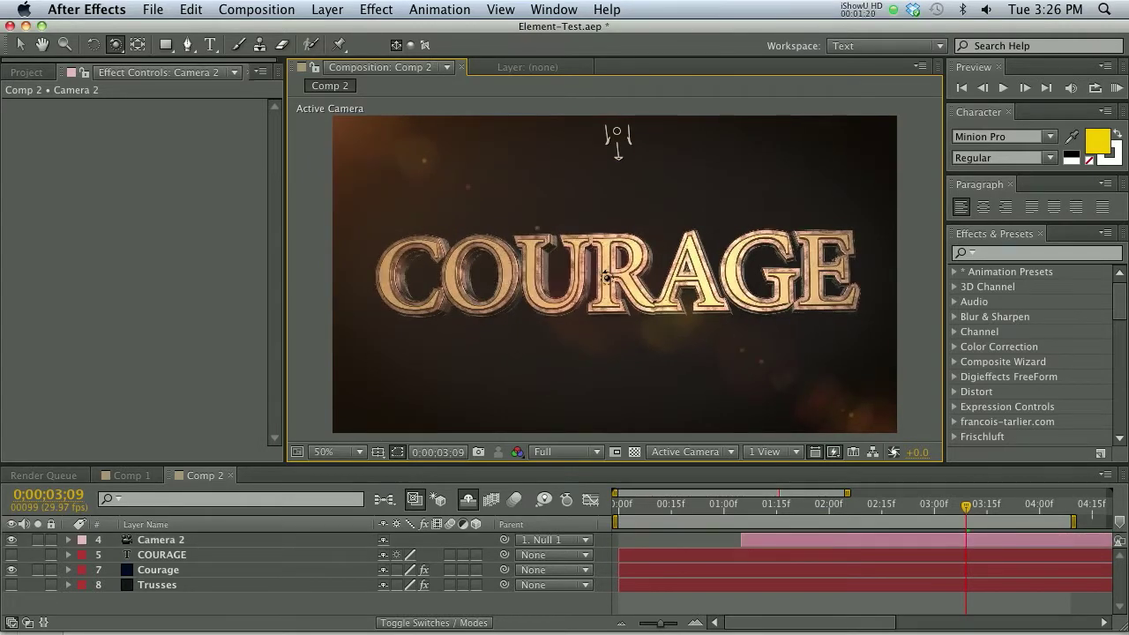
{"action": "mouse_move", "coordinate": [582, 269]}
{"action": "left_mouse_down"}
{"action": "mouse_move", "coordinate": [609, 269]}
{"action": "mouse_move", "coordinate": [591, 273]}
{"action": "left_mouse_up"}
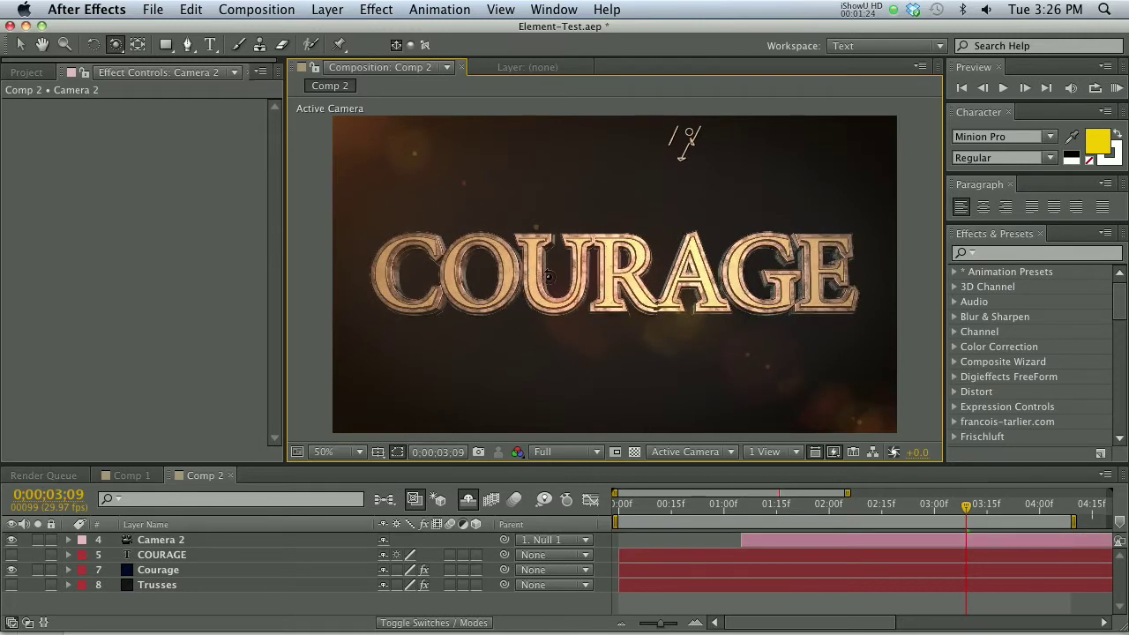
{"action": "key", "text": "v"}
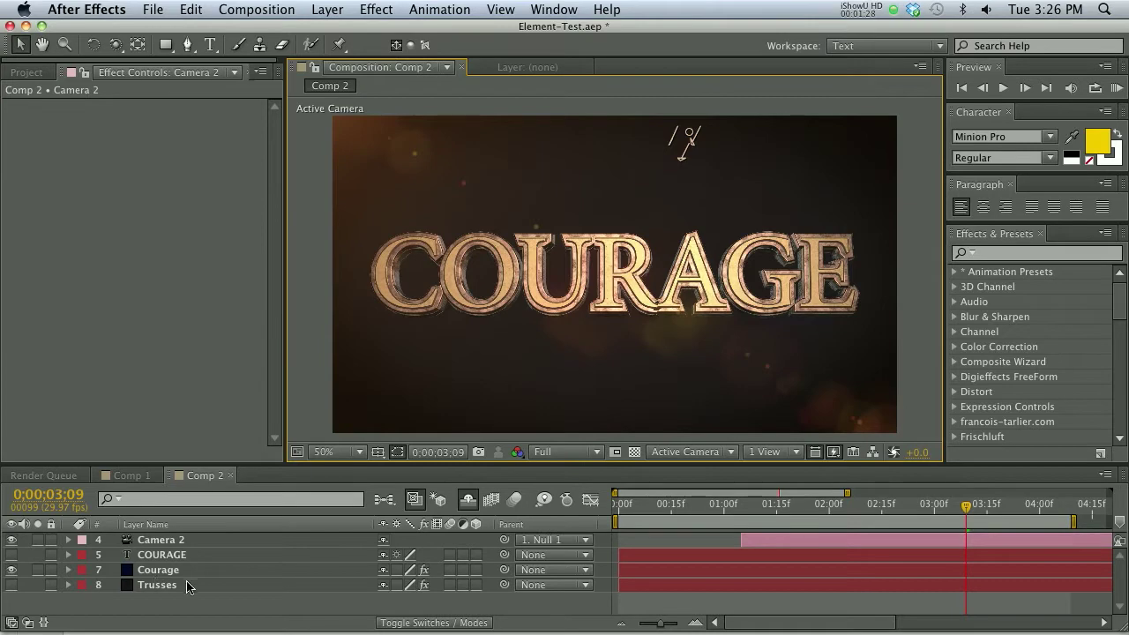
{"action": "left_click", "coordinate": [81, 591]}
Turn on the Trusses layer's visibility and orbit Camera 2 to re-angle the title and trusses.
{"action": "left_click", "coordinate": [12, 585]}
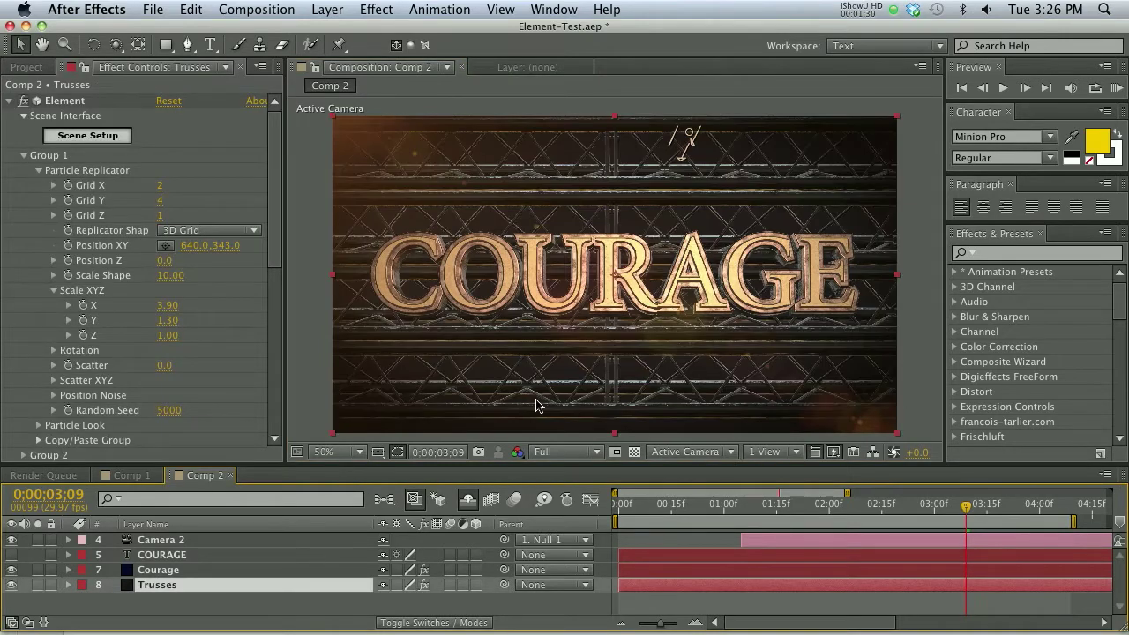
{"action": "left_click", "coordinate": [362, 611]}
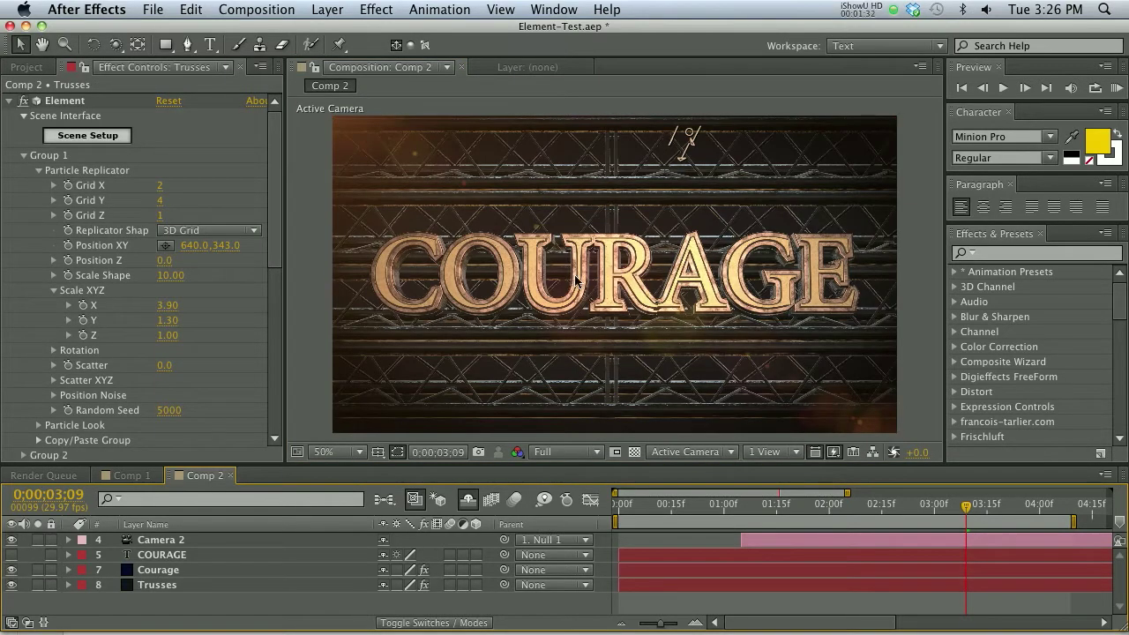
{"action": "key", "text": "c"}
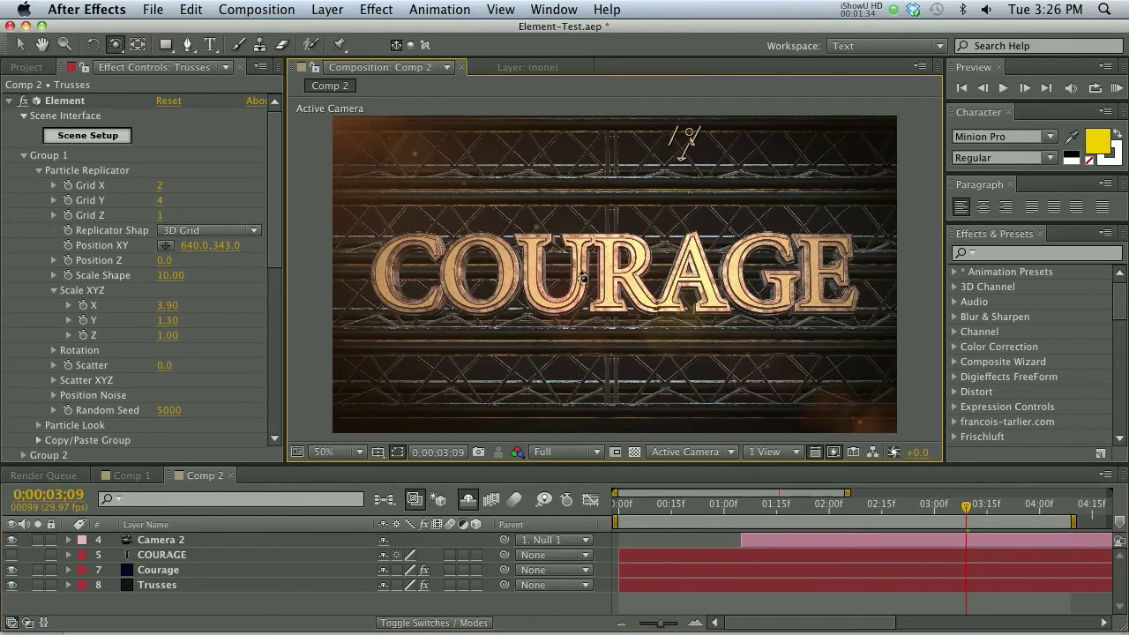
{"action": "left_click_drag", "start_coordinate": [586, 277], "coordinate": [700, 338]}
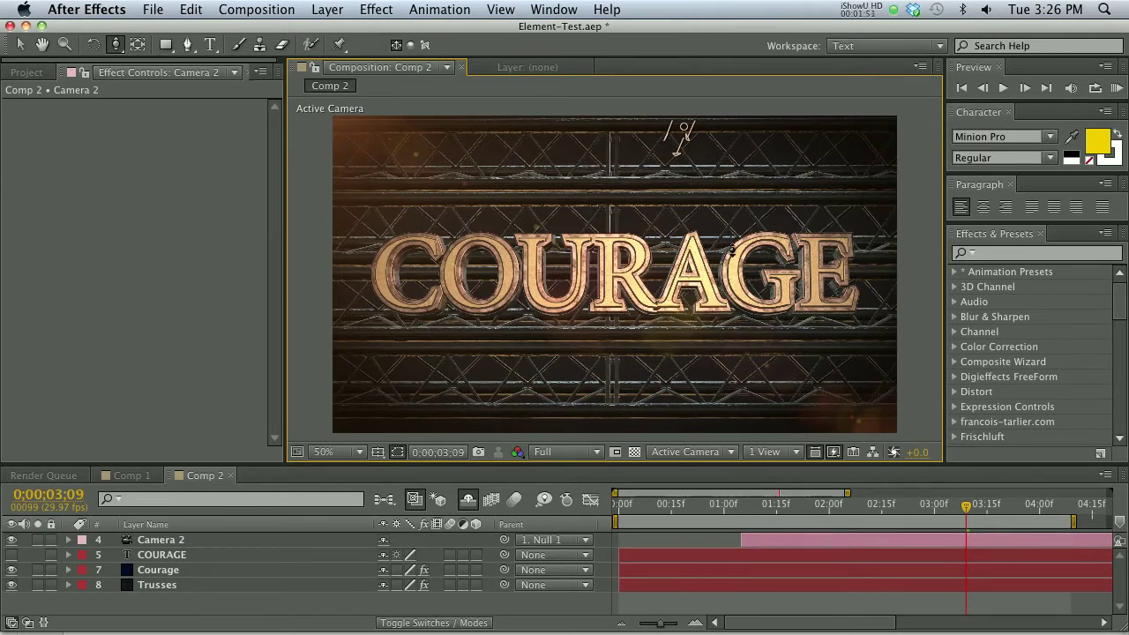
{"action": "key", "text": "v"}
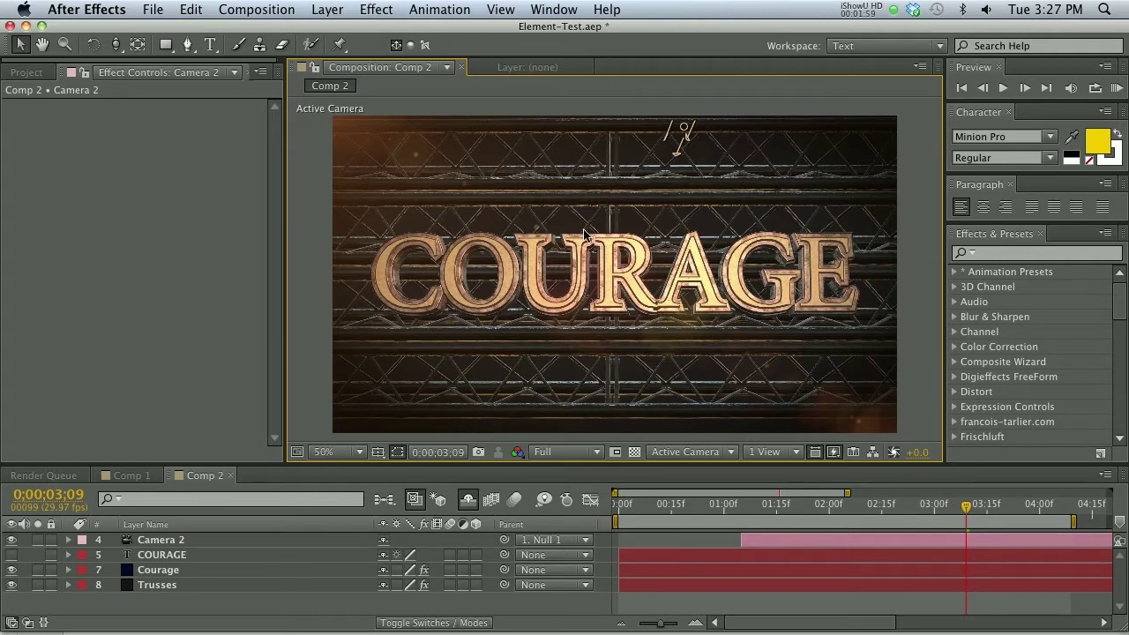
Orbit Camera 2 again to frame COURAGE and the trusses more head-on and level.
{"action": "key", "text": "c"}
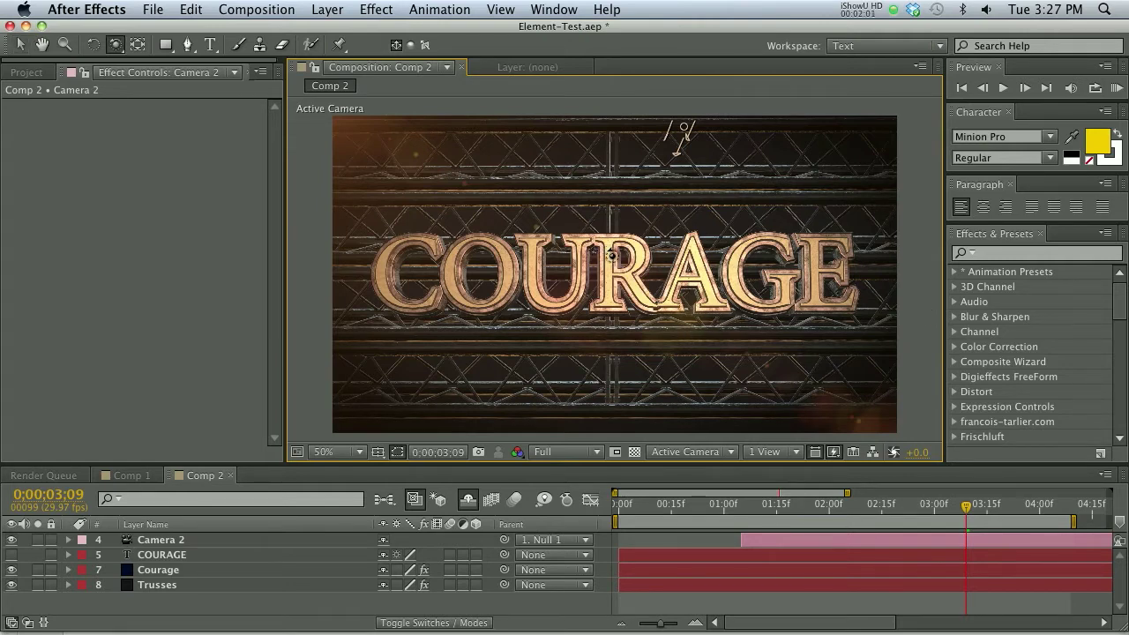
{"action": "mouse_move", "coordinate": [607, 256]}
{"action": "left_mouse_down"}
{"action": "mouse_move", "coordinate": [551, 255]}
{"action": "mouse_move", "coordinate": [513, 234]}
{"action": "mouse_move", "coordinate": [529, 252]}
{"action": "mouse_move", "coordinate": [609, 256]}
{"action": "left_mouse_up"}
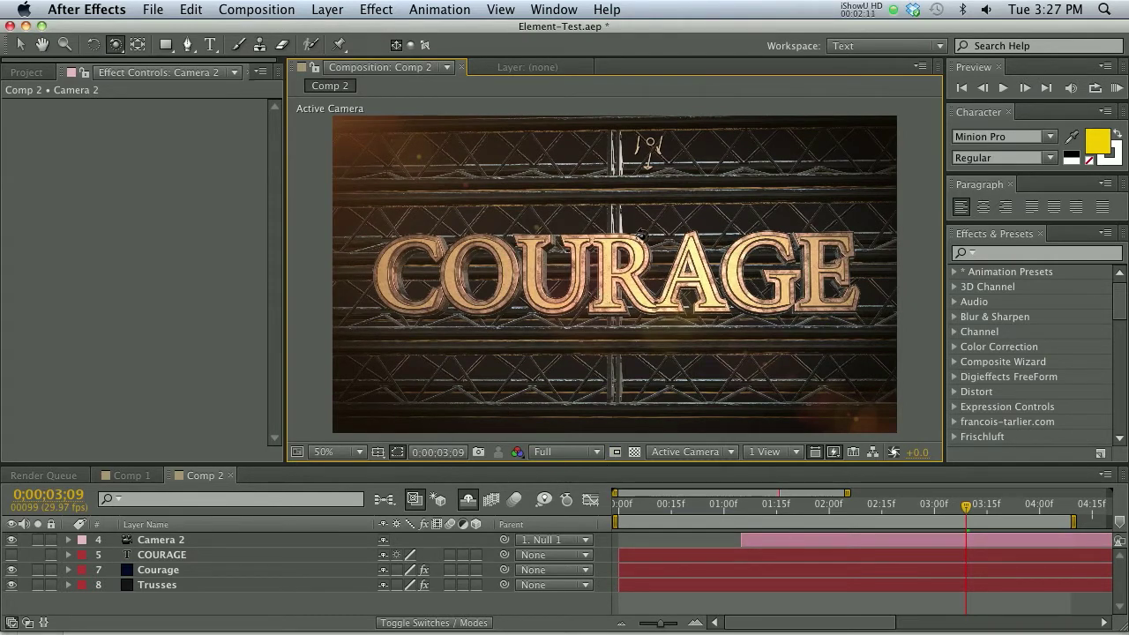
{"action": "key", "text": "c"}
{"action": "key", "text": "v"}
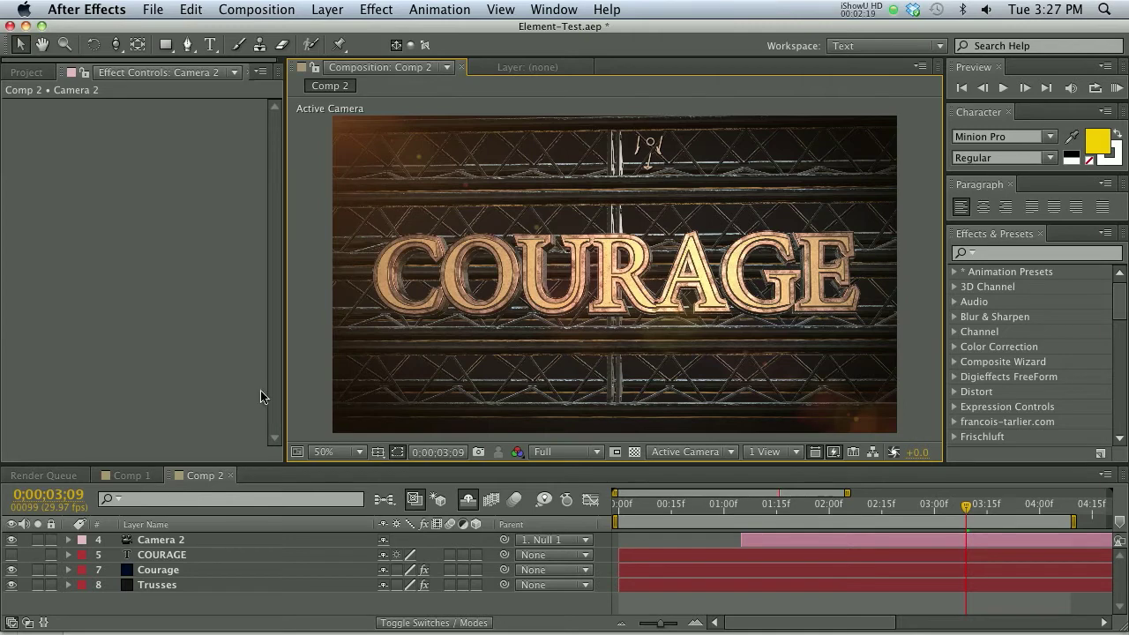
Set the Courage Element layer's Path Layer 1 to 5. COURAGE and open Element's Scene Setup.
{"action": "left_click", "coordinate": [164, 570]}
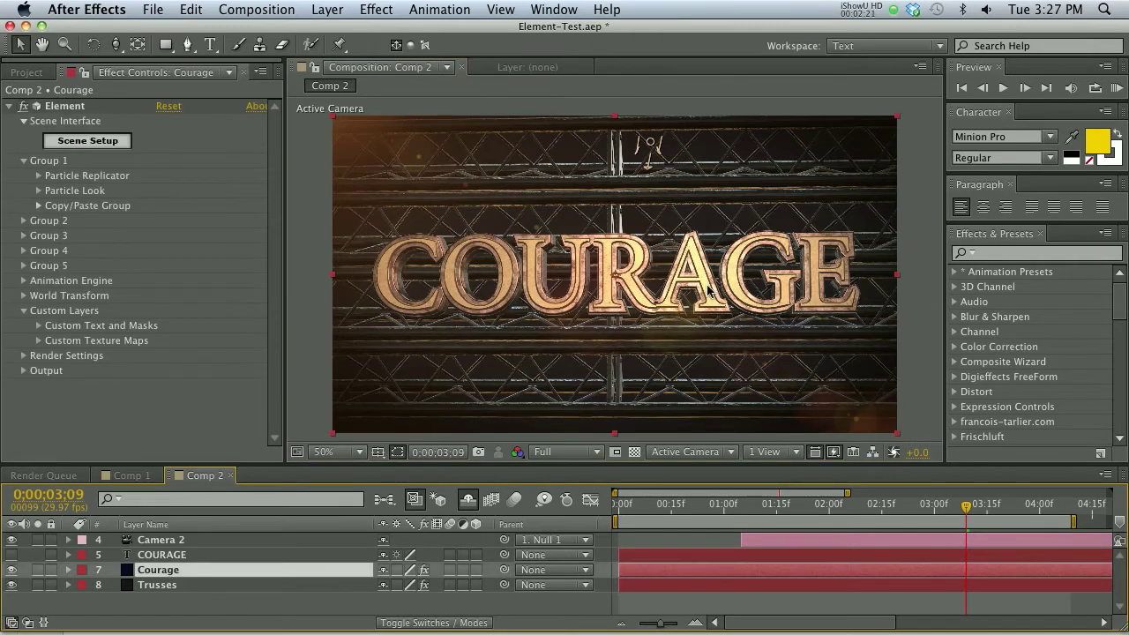
{"action": "left_click", "coordinate": [157, 555]}
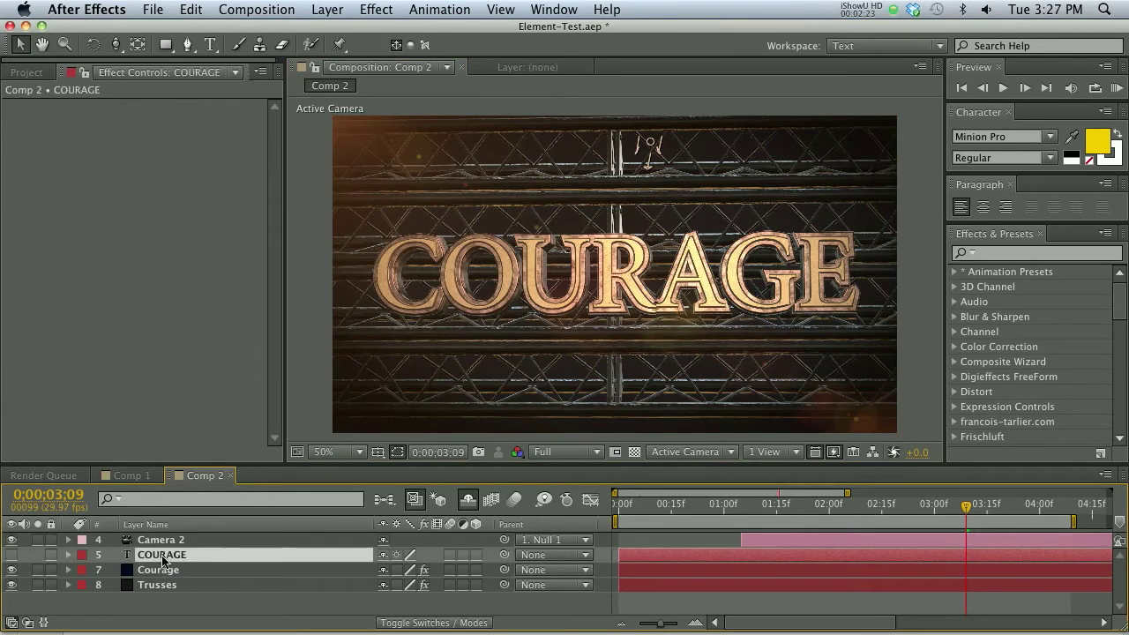
{"action": "left_click", "coordinate": [139, 570]}
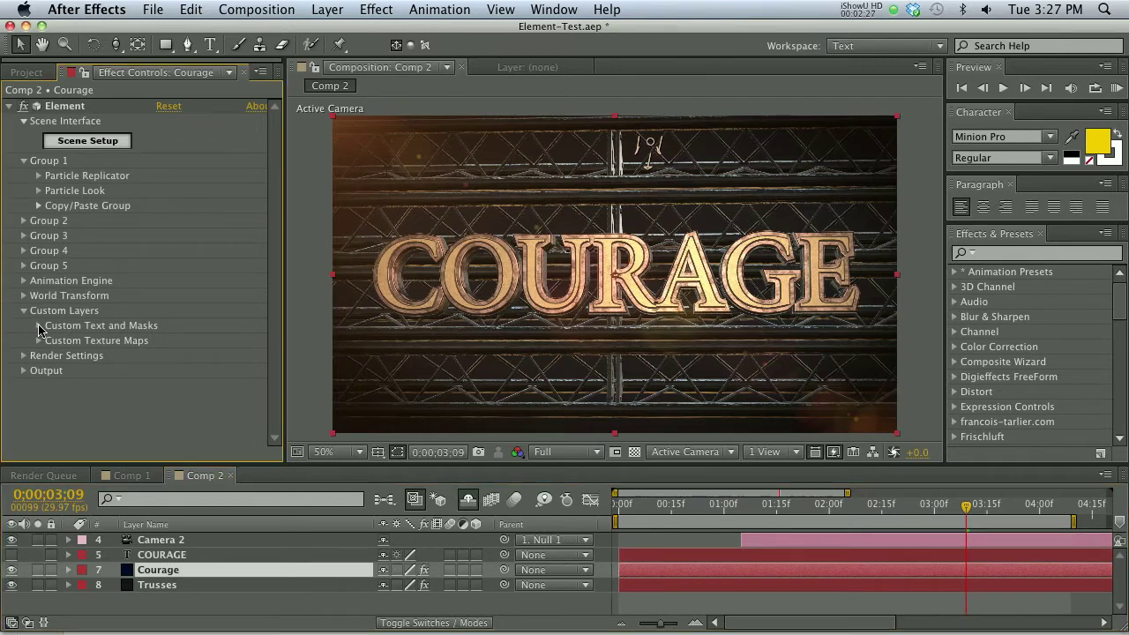
{"action": "left_click", "coordinate": [39, 325]}
{"action": "left_click", "coordinate": [177, 320]}
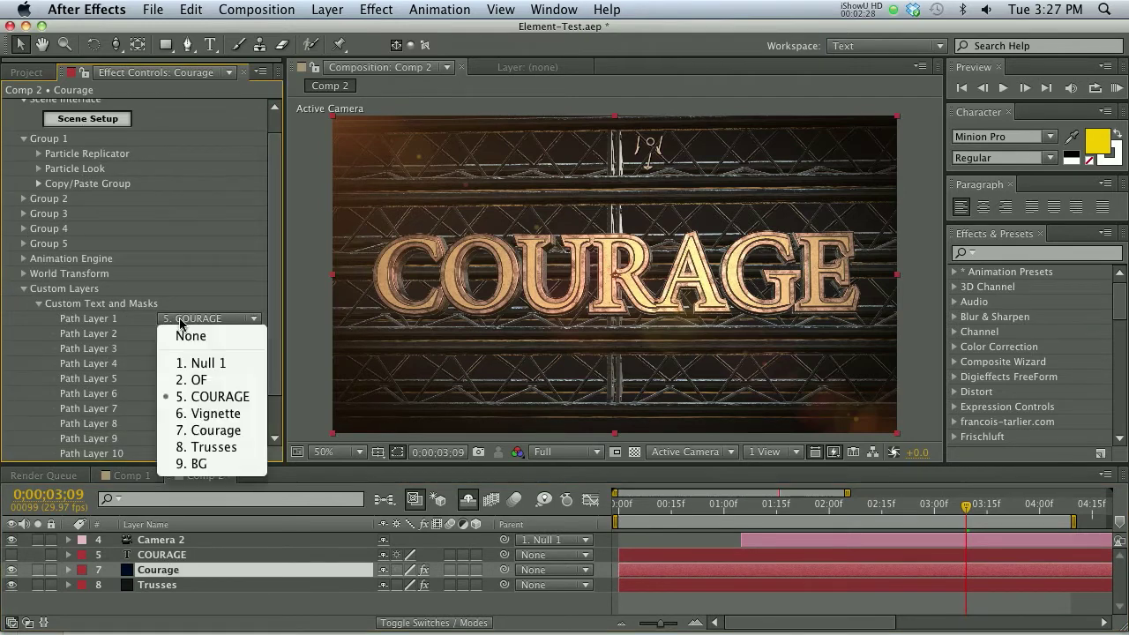
{"action": "left_click", "coordinate": [201, 396]}
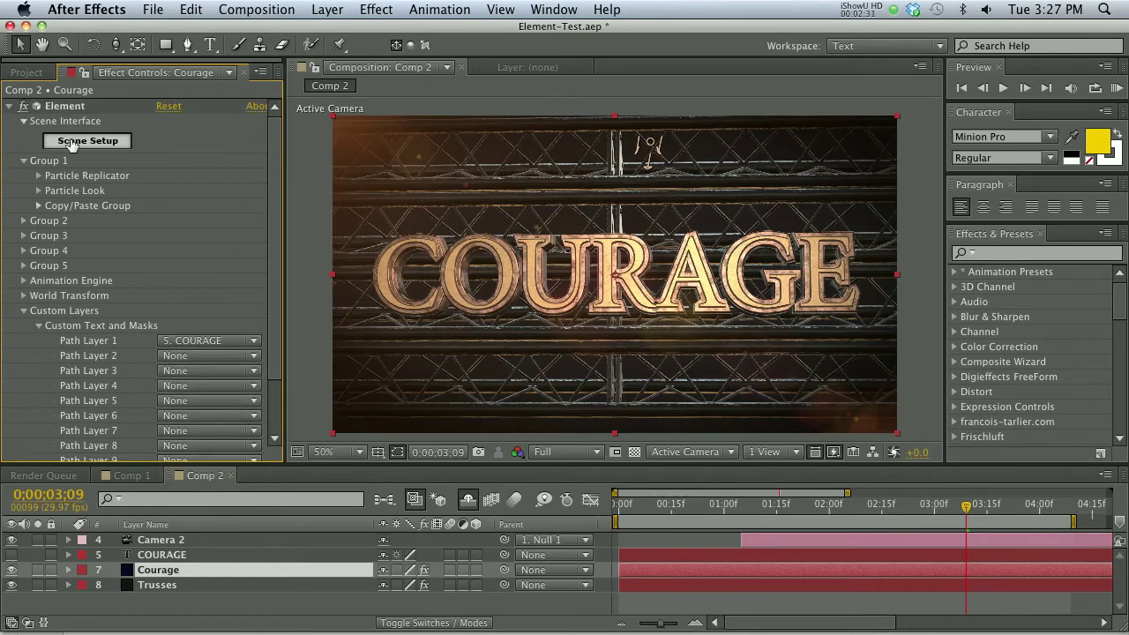
{"action": "left_click", "coordinate": [96, 142]}
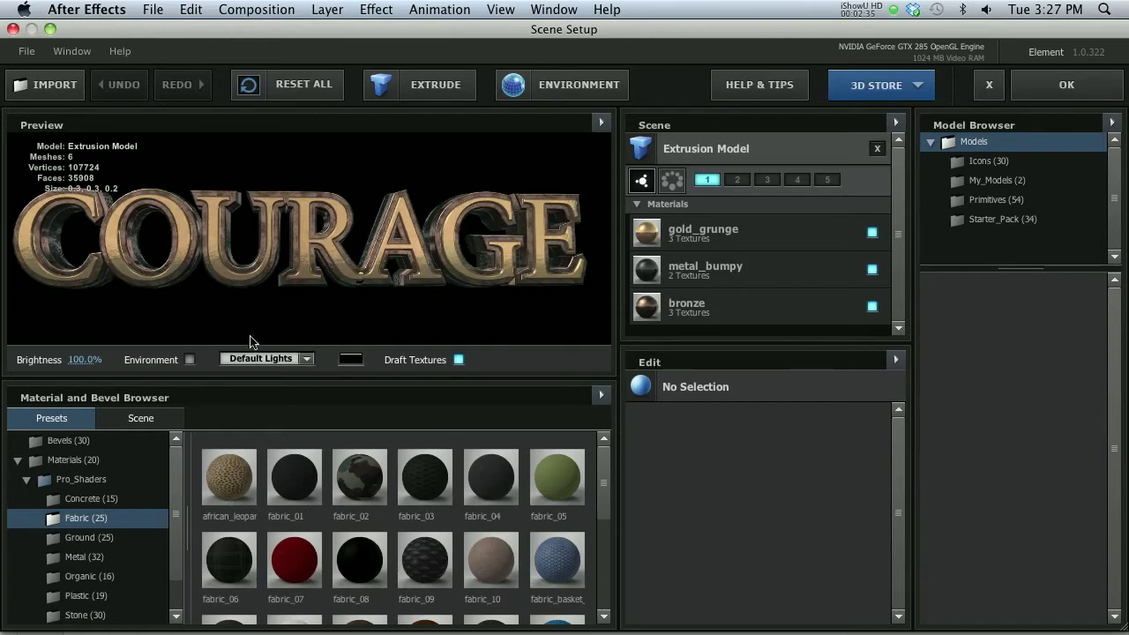
Inspect the extruded COURAGE model and apply the Caution bevel preset to the text.
{"action": "left_click_drag", "start_coordinate": [315, 229], "coordinate": [280, 225]}
{"action": "scroll", "coordinate": [78, 547], "scroll_direction": "down", "scroll_amount": 1}
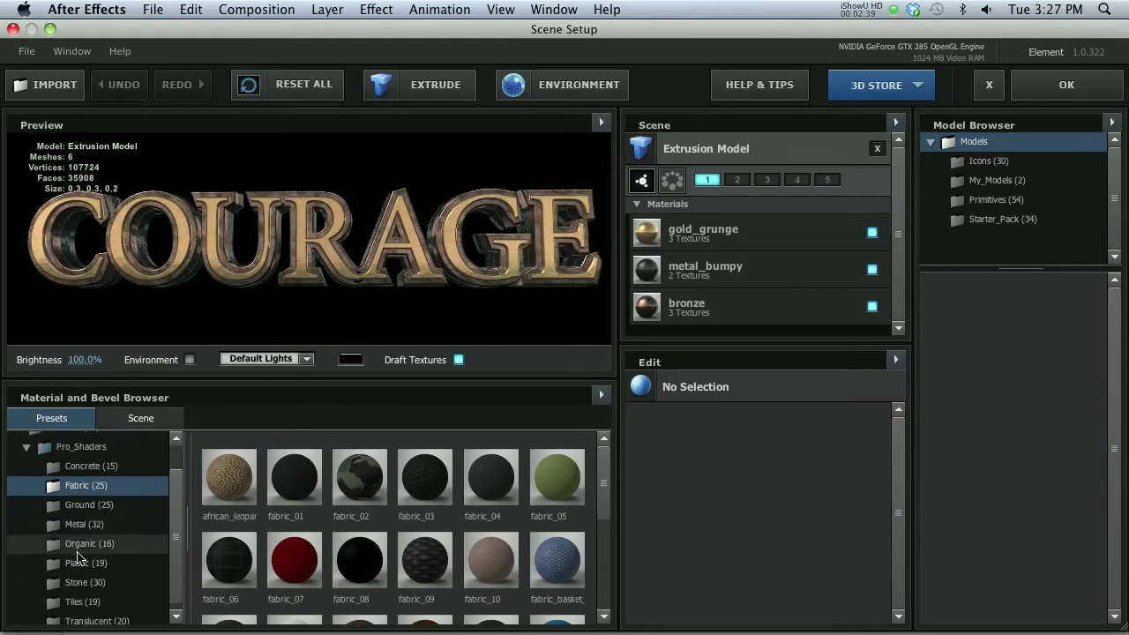
{"action": "left_click", "coordinate": [77, 524]}
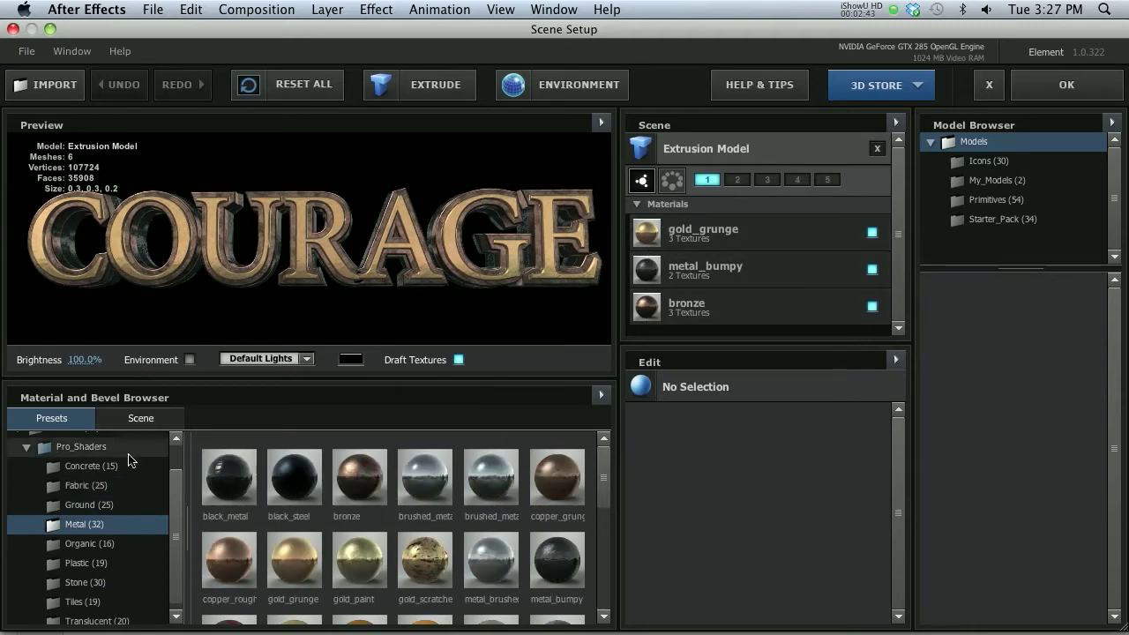
{"action": "scroll", "coordinate": [121, 462], "scroll_direction": "up", "scroll_amount": 1}
{"action": "left_click", "coordinate": [69, 440]}
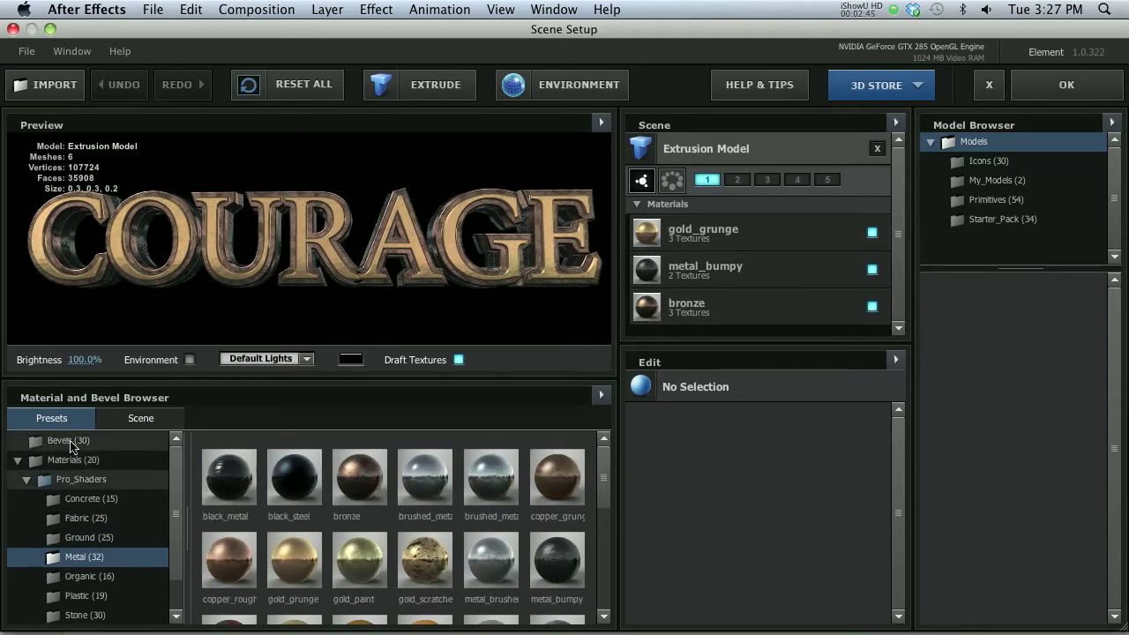
{"action": "scroll", "coordinate": [399, 496], "scroll_direction": "down", "scroll_amount": 2}
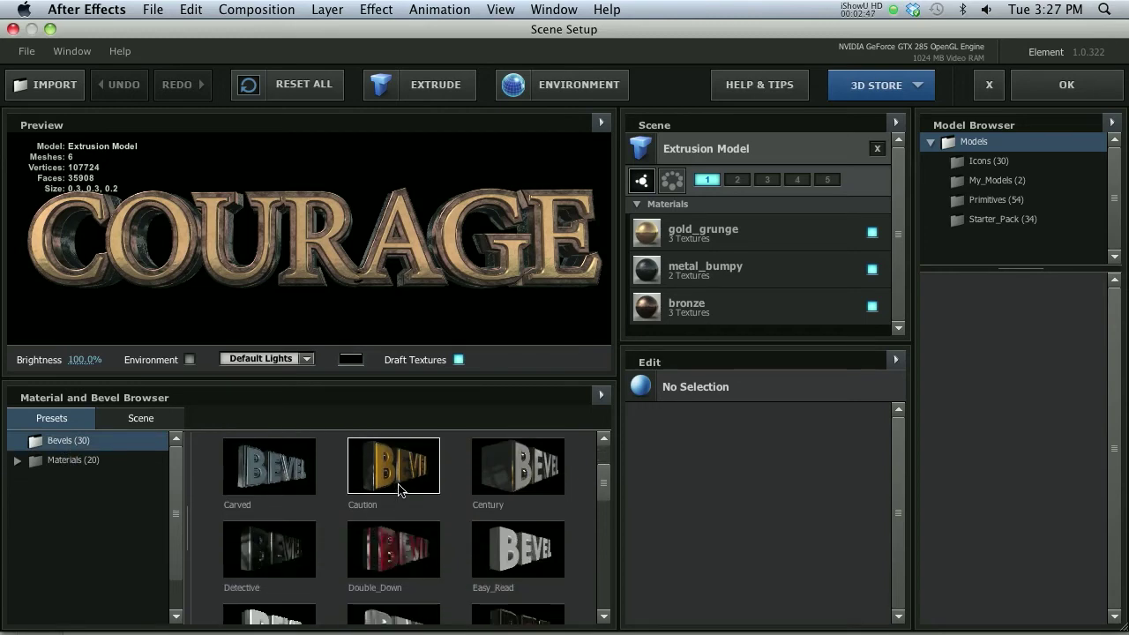
{"action": "left_click_drag", "start_coordinate": [396, 486], "coordinate": [328, 277]}
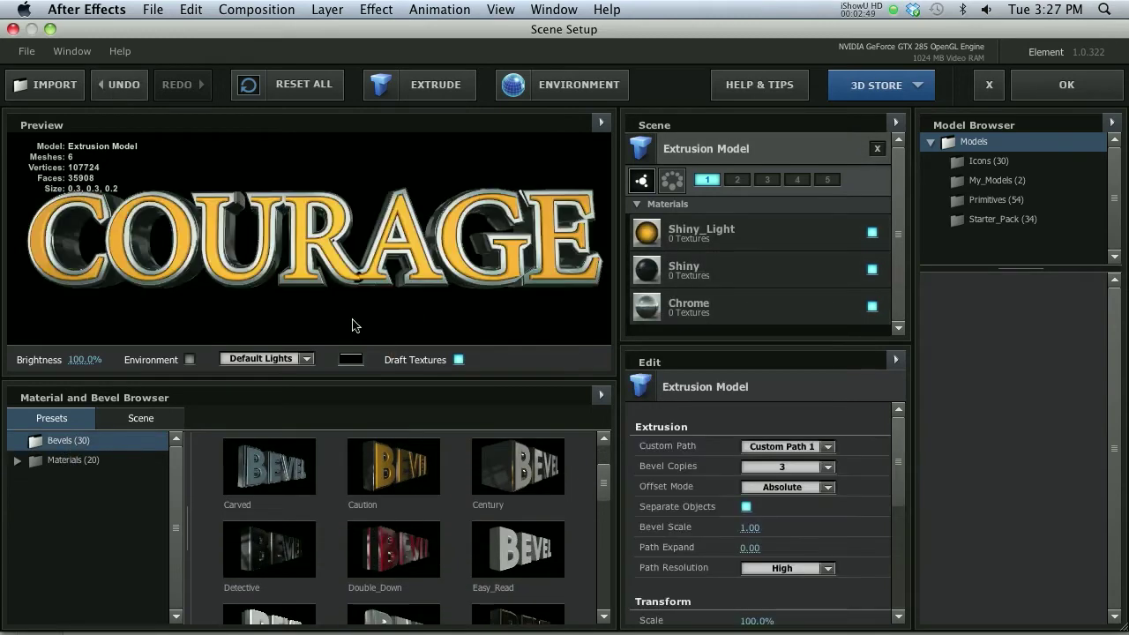
Apply the metal_bumpy material from Pro_Shaders > Metal to the title's materials.
{"action": "left_click", "coordinate": [81, 459]}
{"action": "left_click", "coordinate": [17, 460]}
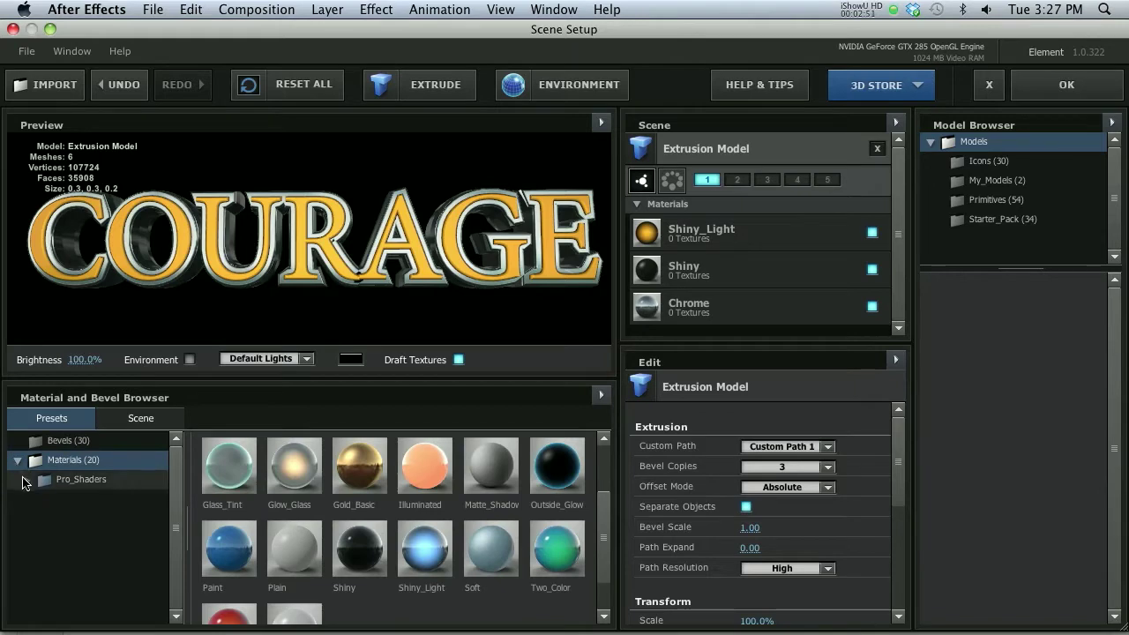
{"action": "left_click", "coordinate": [24, 478]}
{"action": "scroll", "coordinate": [88, 529], "scroll_direction": "down", "scroll_amount": 2}
{"action": "left_click", "coordinate": [83, 517]}
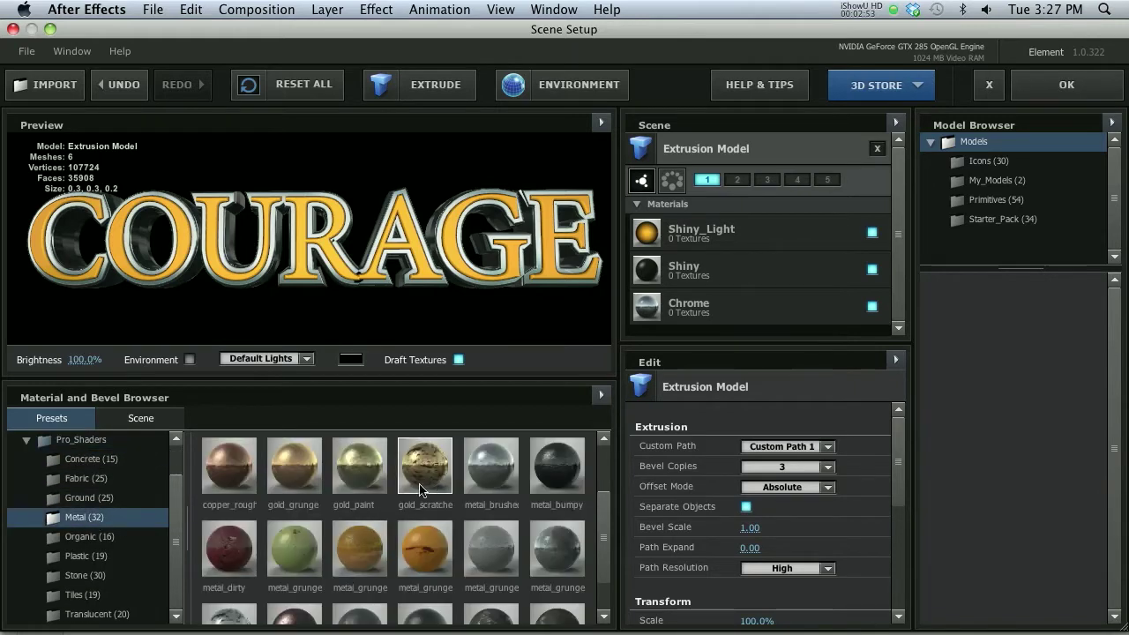
{"action": "left_click_drag", "start_coordinate": [553, 474], "coordinate": [652, 265]}
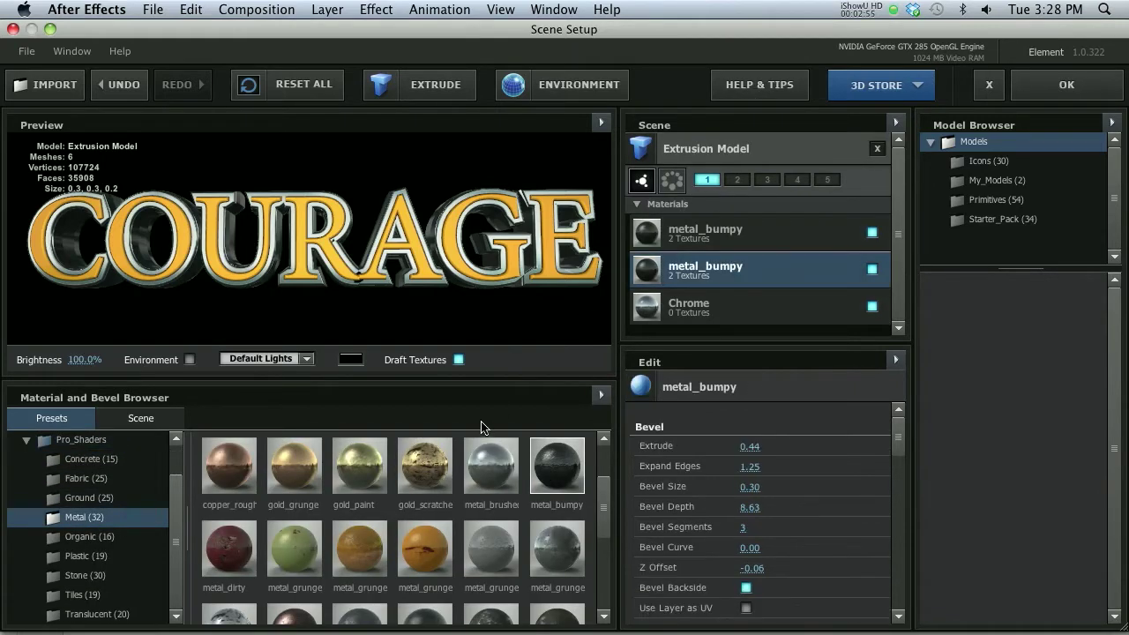
Try a painted grunge metal, undo it, and apply the scene back to Comp 2.
{"action": "scroll", "coordinate": [381, 499], "scroll_direction": "down", "scroll_amount": 3}
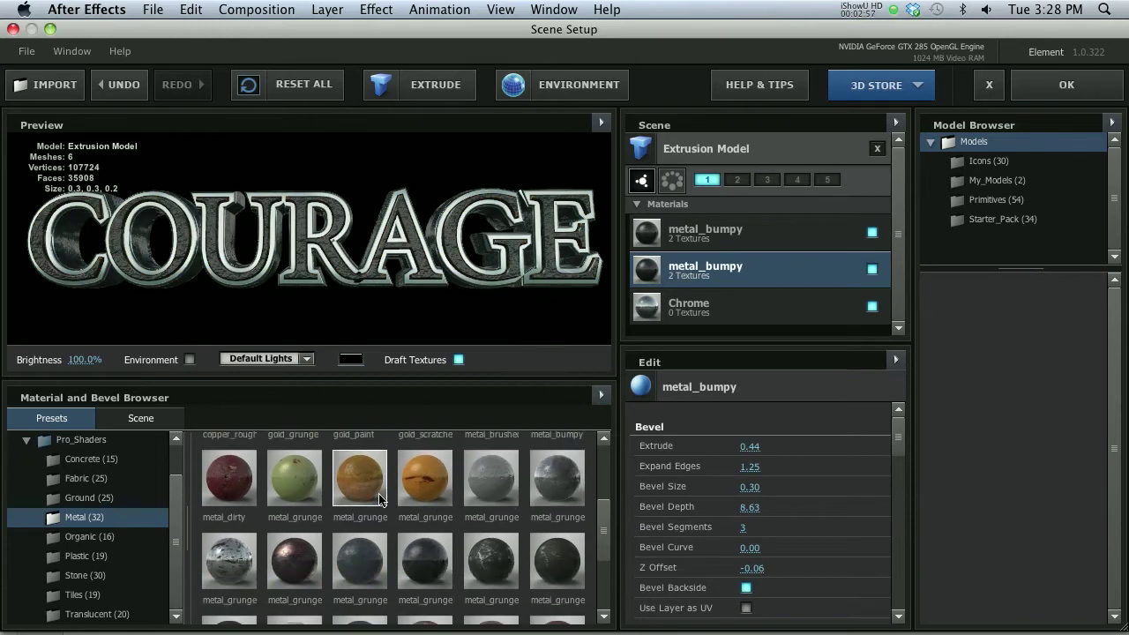
{"action": "left_click_drag", "start_coordinate": [489, 557], "coordinate": [649, 316]}
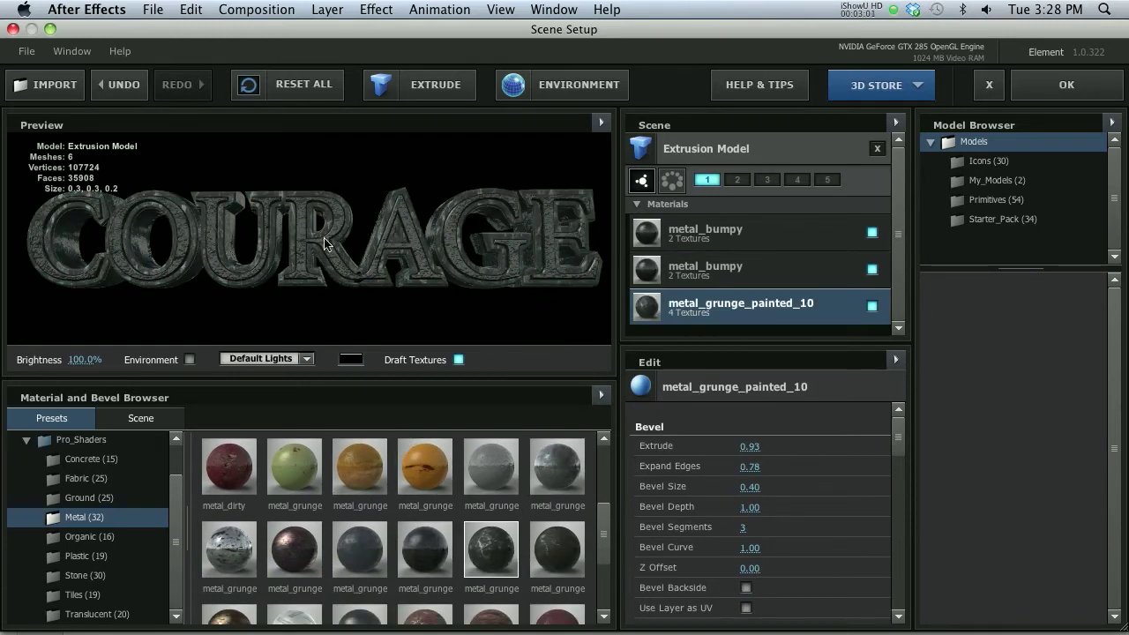
{"action": "key", "text": "super+z"}
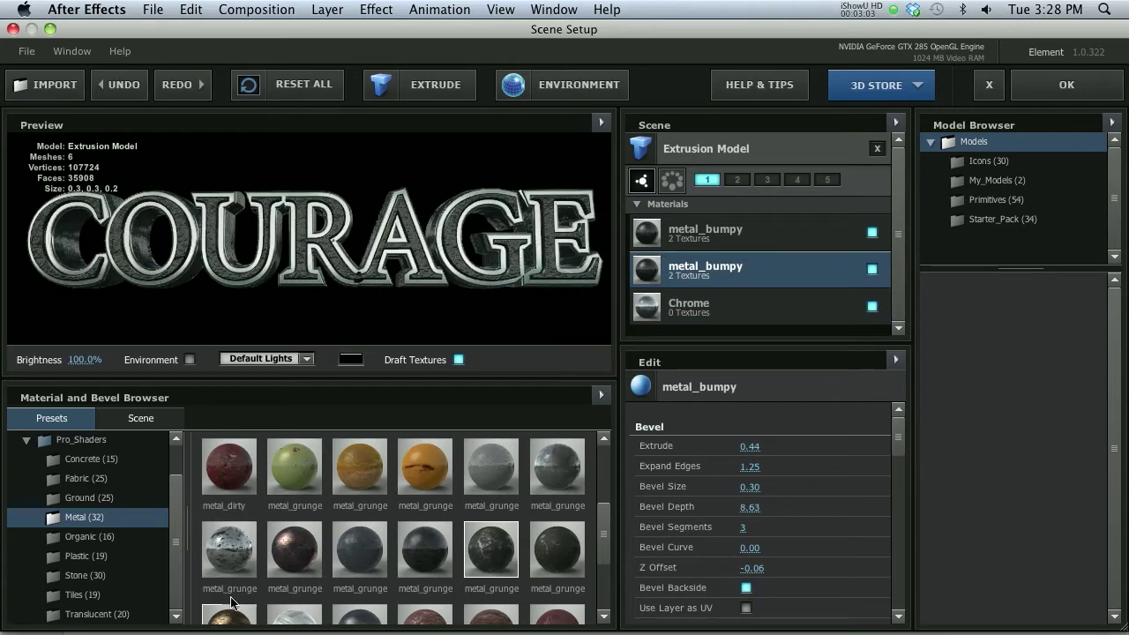
{"action": "scroll", "coordinate": [229, 573], "scroll_direction": "down", "scroll_amount": 1}
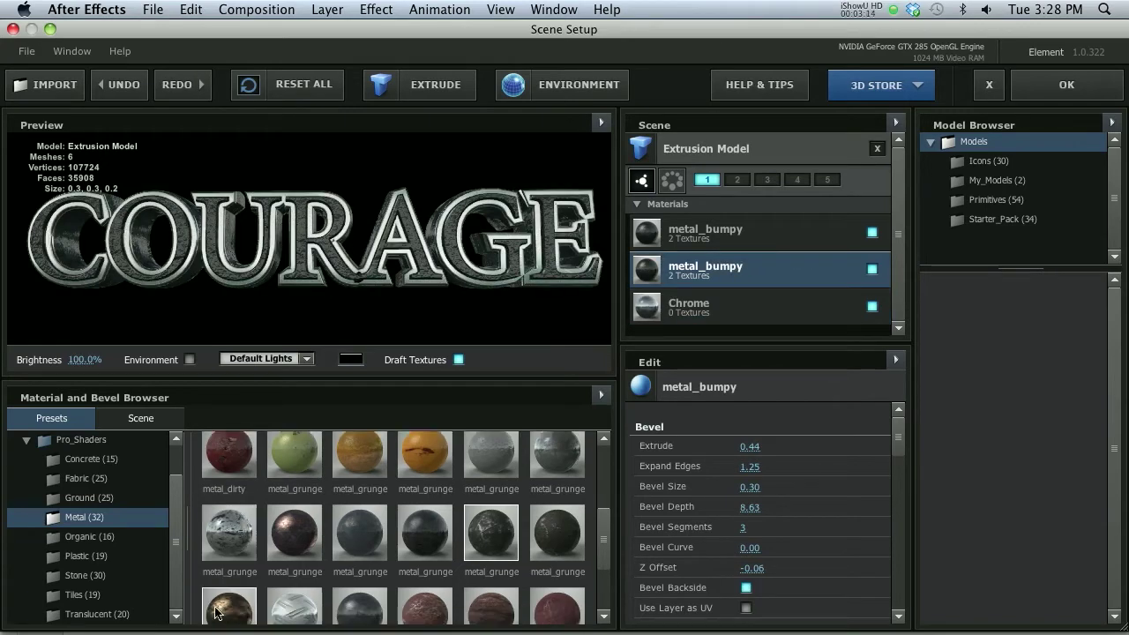
{"action": "left_click", "coordinate": [1078, 85]}
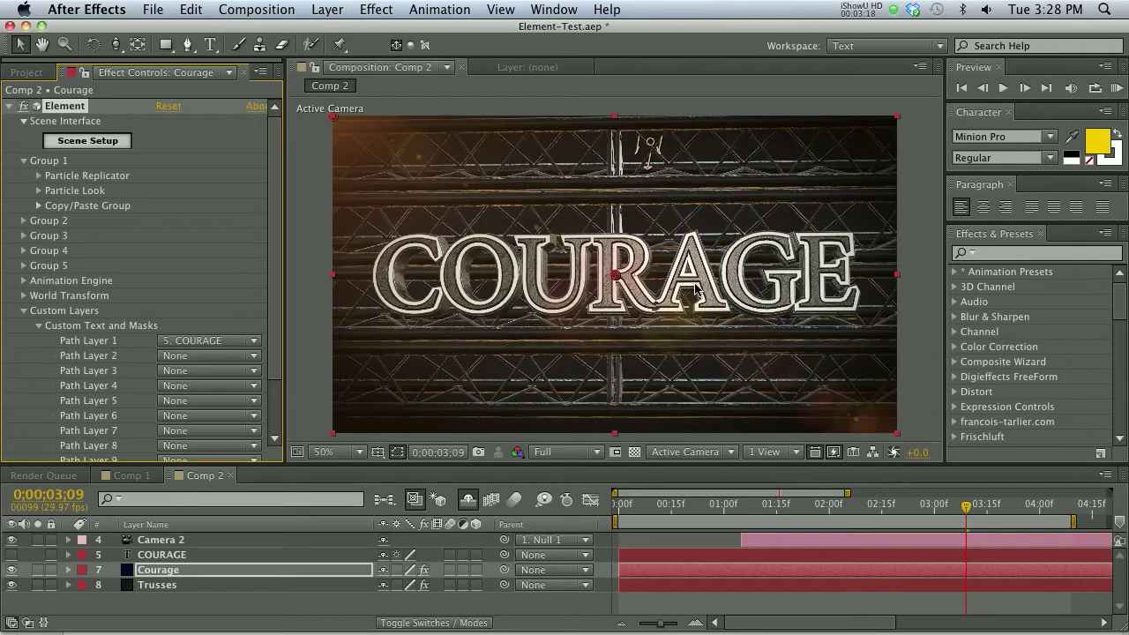
Switch the COURAGE text layer's font to Museo Slab 500 in the Character panel.
{"action": "double_click", "coordinate": [167, 555]}
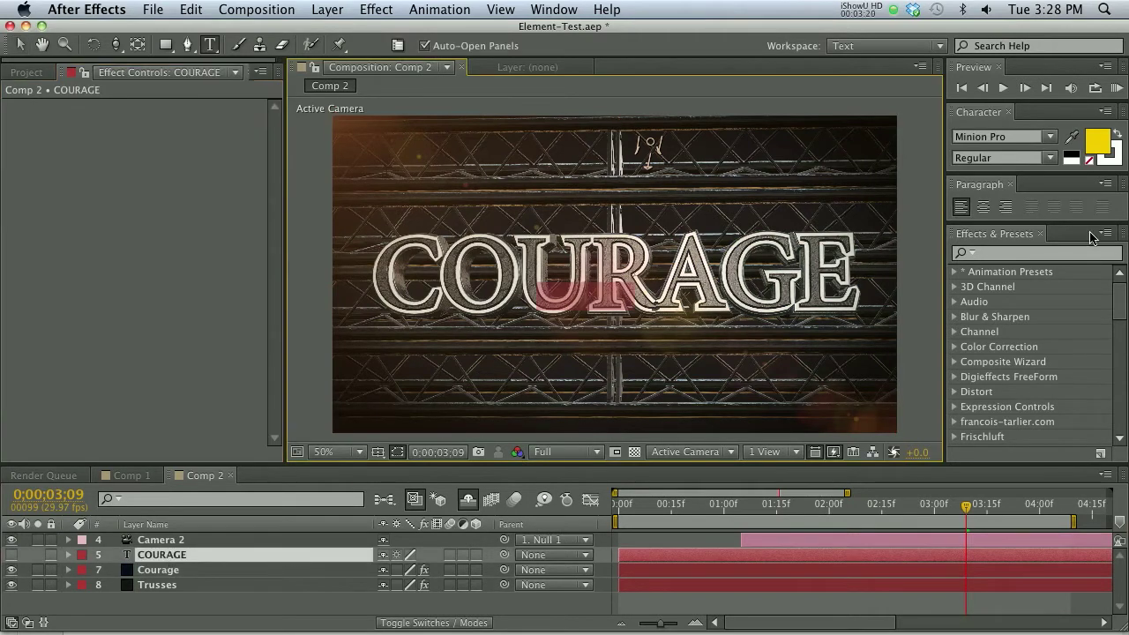
{"action": "left_click", "coordinate": [1050, 137]}
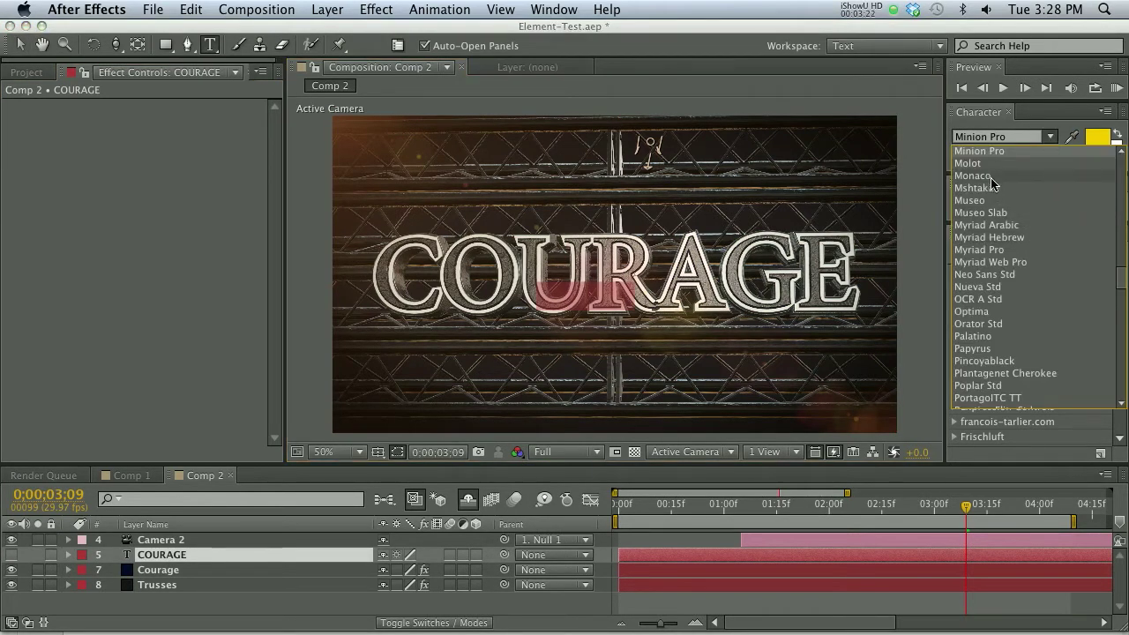
{"action": "left_click", "coordinate": [992, 213]}
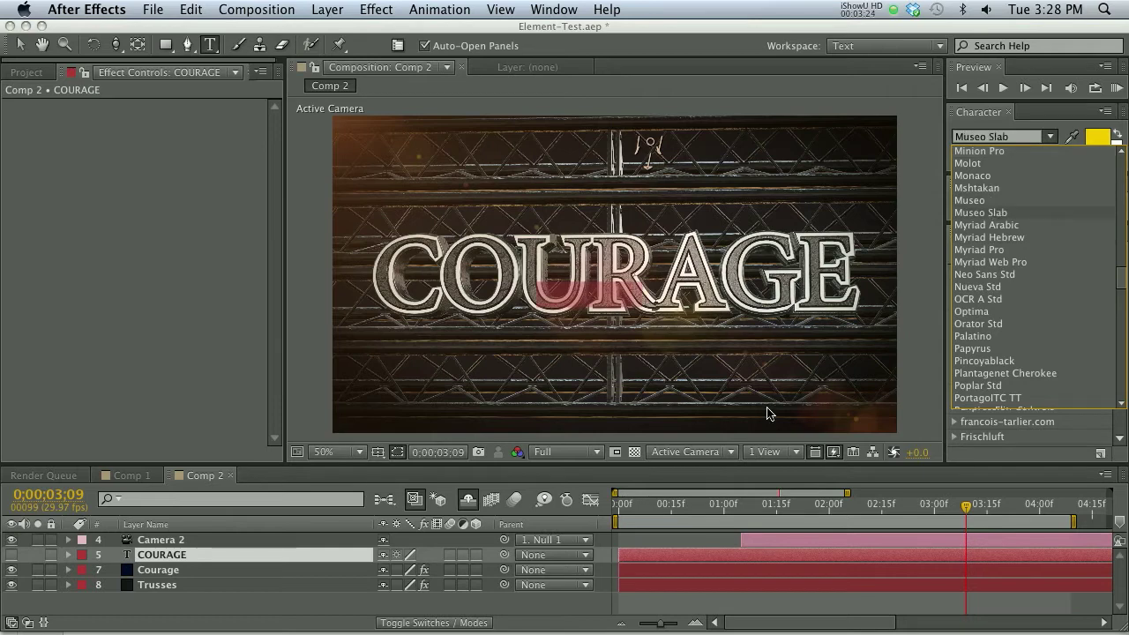
{"action": "left_click", "coordinate": [675, 610]}
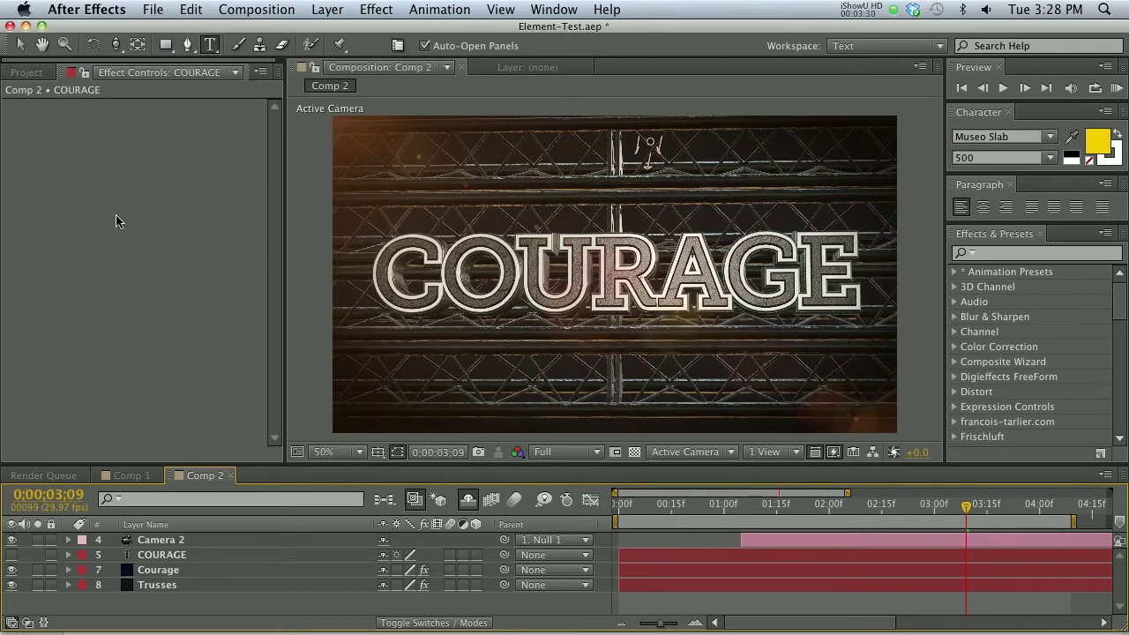
Orbit and pan Camera 2 to frame the slab-serif COURAGE title head-on against the trusses.
{"action": "key", "text": "v"}
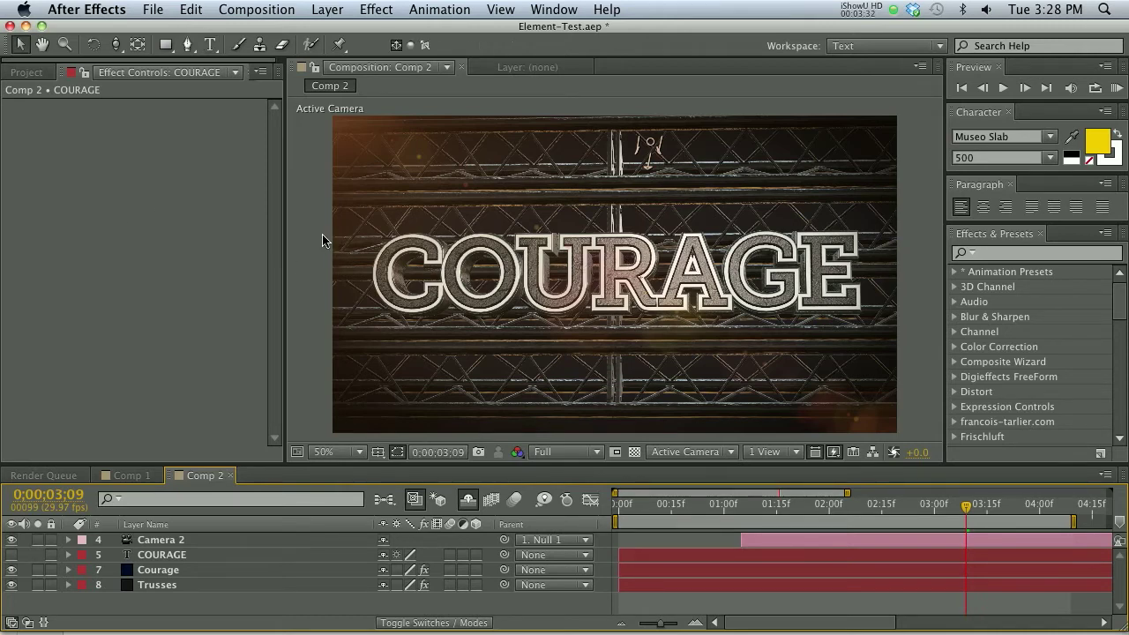
{"action": "key", "text": "c"}
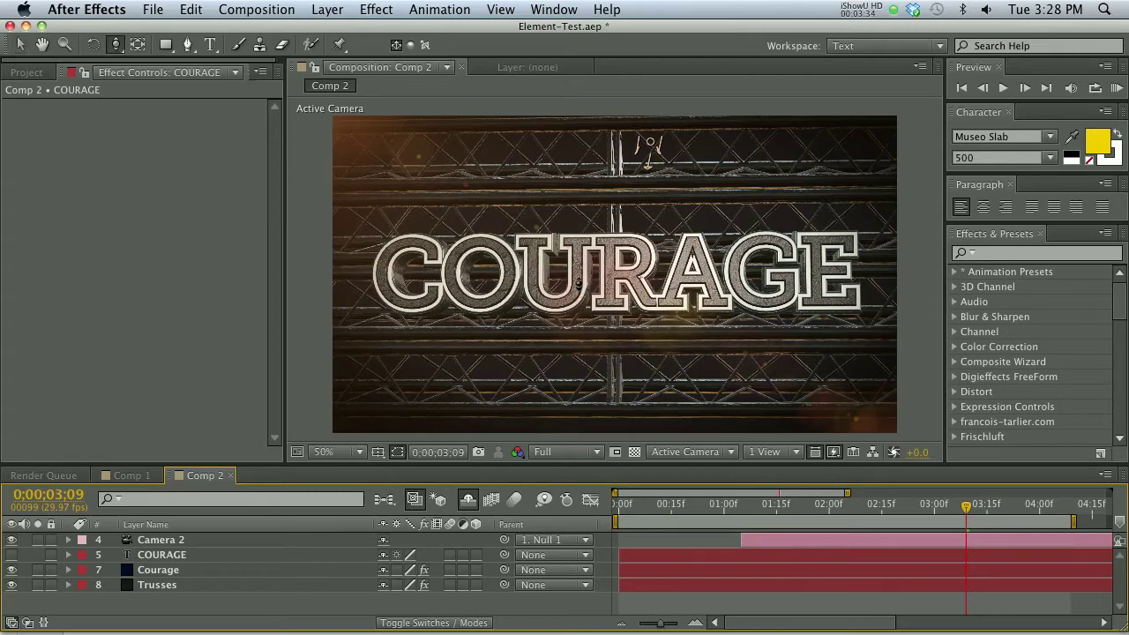
{"action": "left_click_drag", "start_coordinate": [579, 283], "coordinate": [620, 292]}
{"action": "key", "text": "c"}
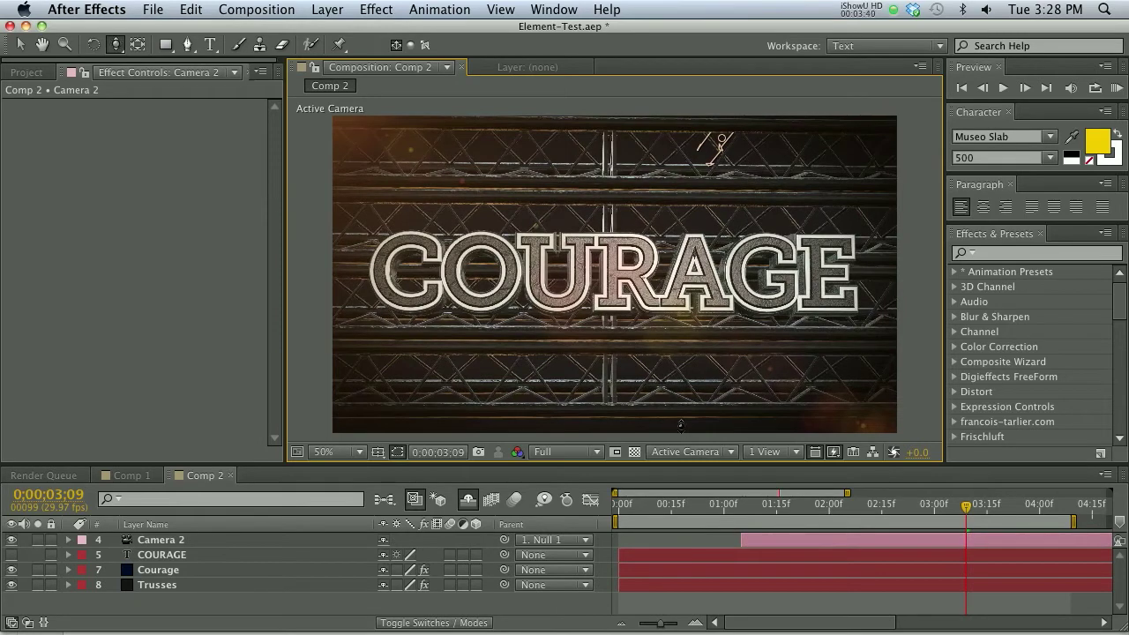
{"action": "key", "text": "v"}
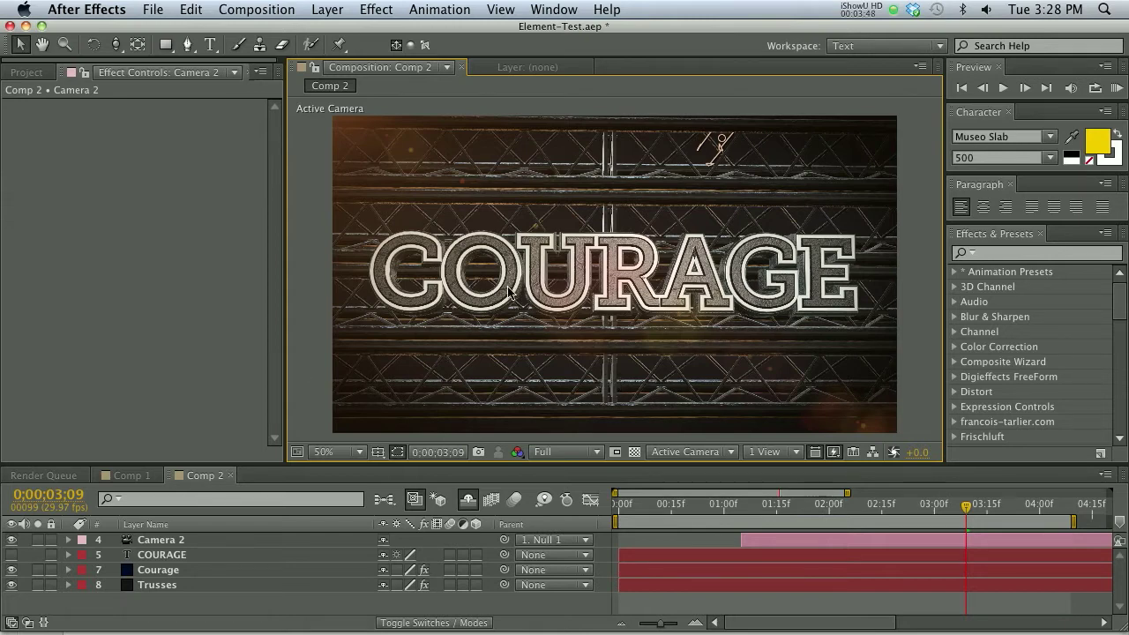
Open the Trusses layer's Element Scene Setup, rotate the truss model to inspect it, and close it.
{"action": "left_click", "coordinate": [161, 586]}
{"action": "left_click", "coordinate": [101, 137]}
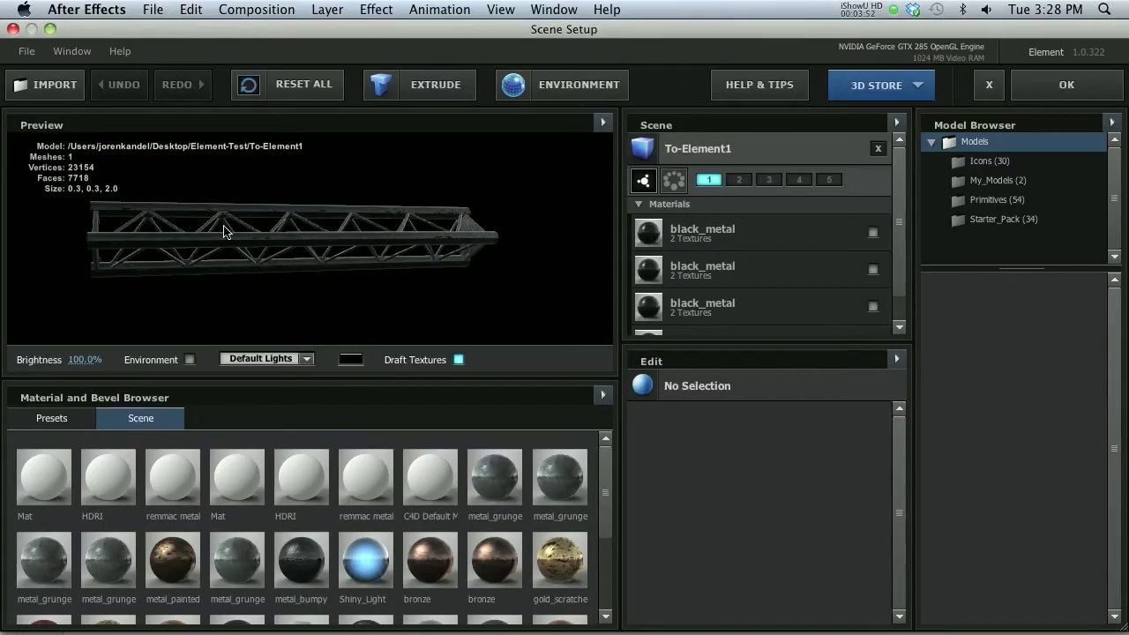
{"action": "left_click_drag", "start_coordinate": [223, 231], "coordinate": [212, 220]}
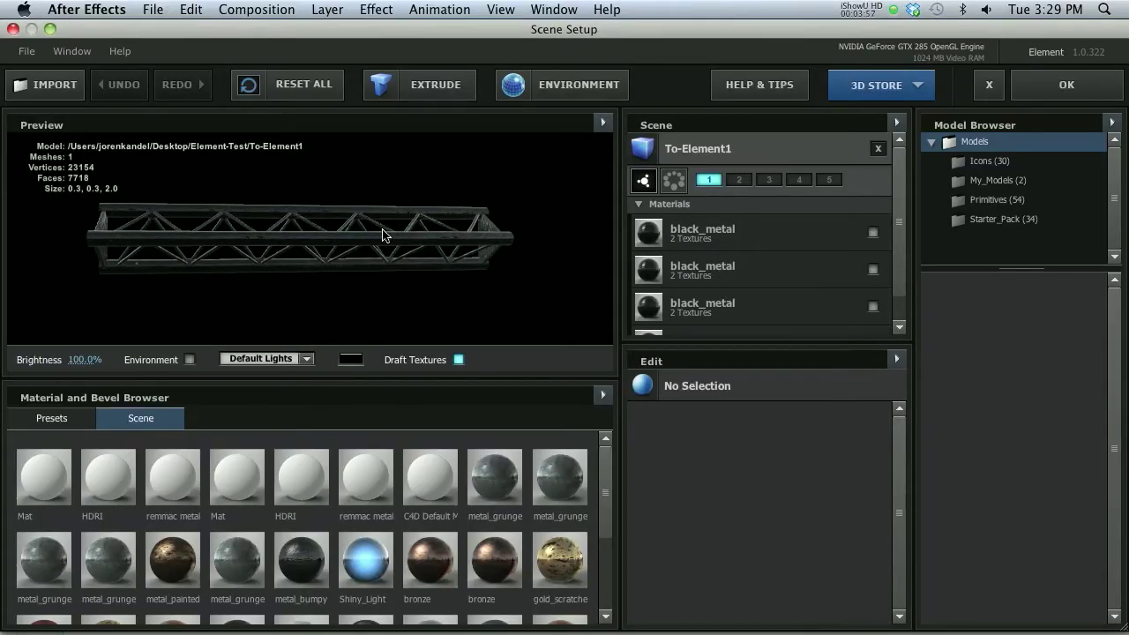
{"action": "left_click_drag", "start_coordinate": [336, 243], "coordinate": [225, 208]}
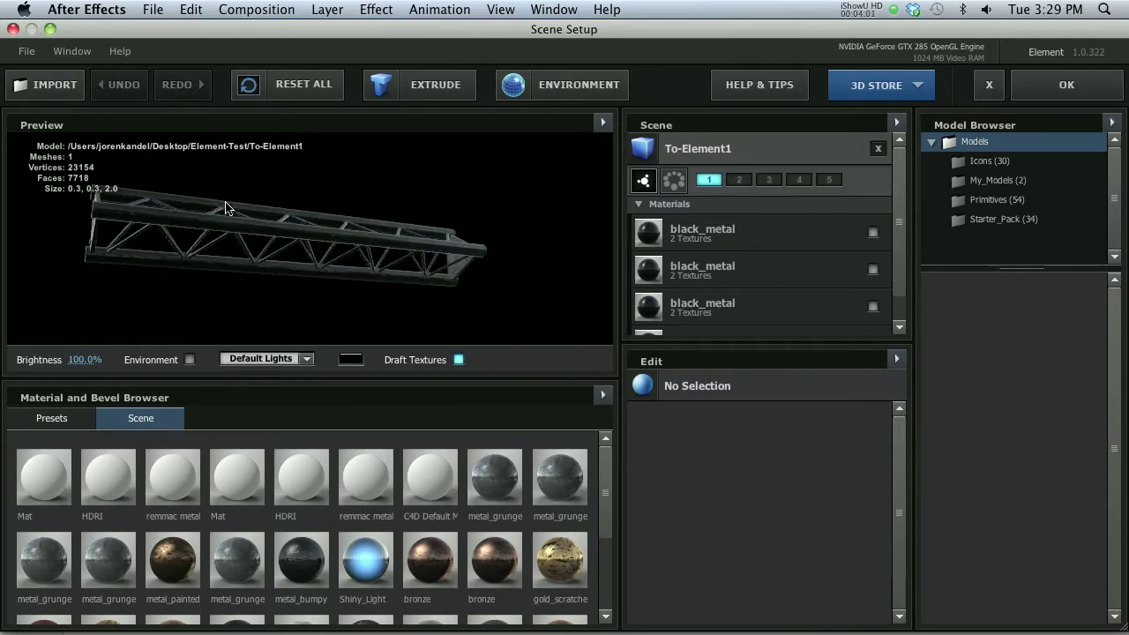
{"action": "left_click", "coordinate": [1049, 80]}
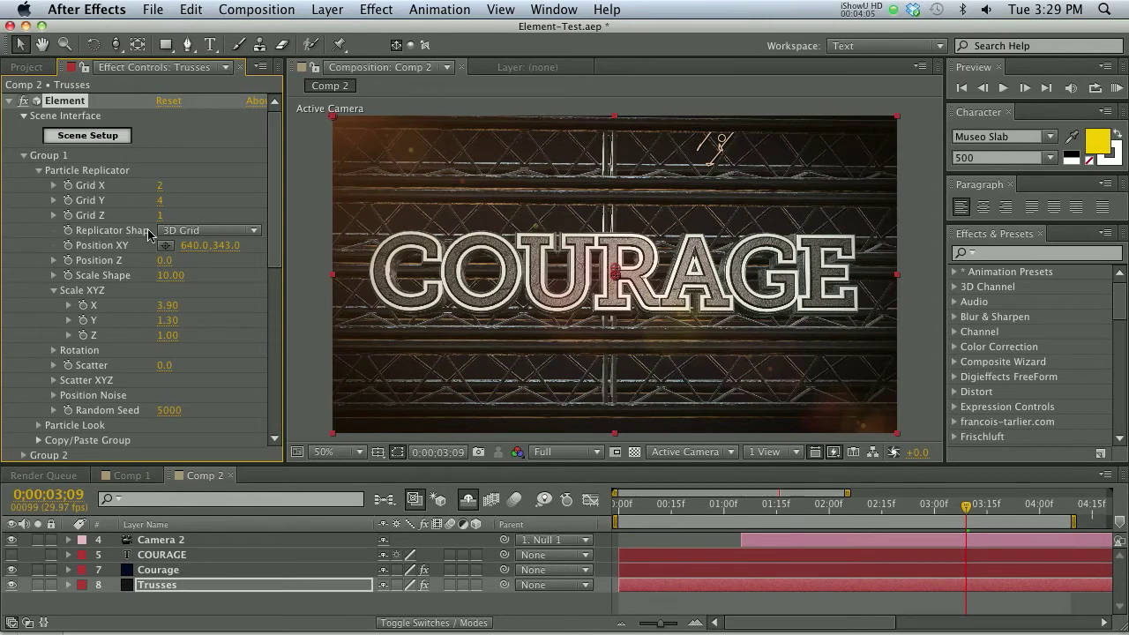
Solo the Trusses layer, set Grid X to 1, and scrub the scale to Z 2.90.
{"action": "left_click", "coordinate": [163, 586]}
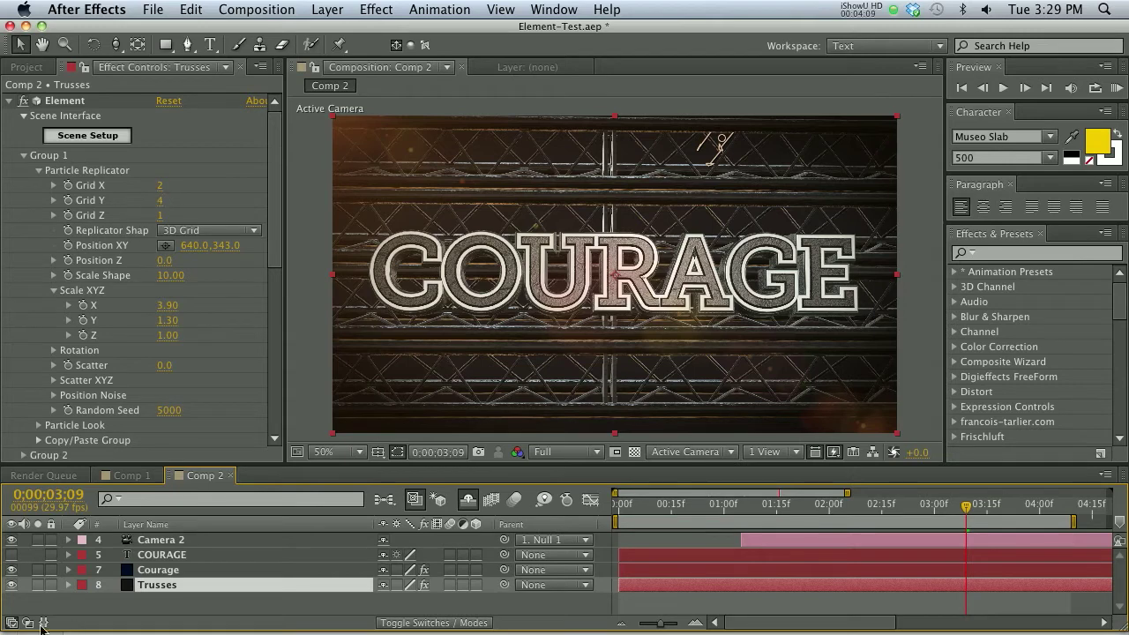
{"action": "left_click", "coordinate": [36, 585]}
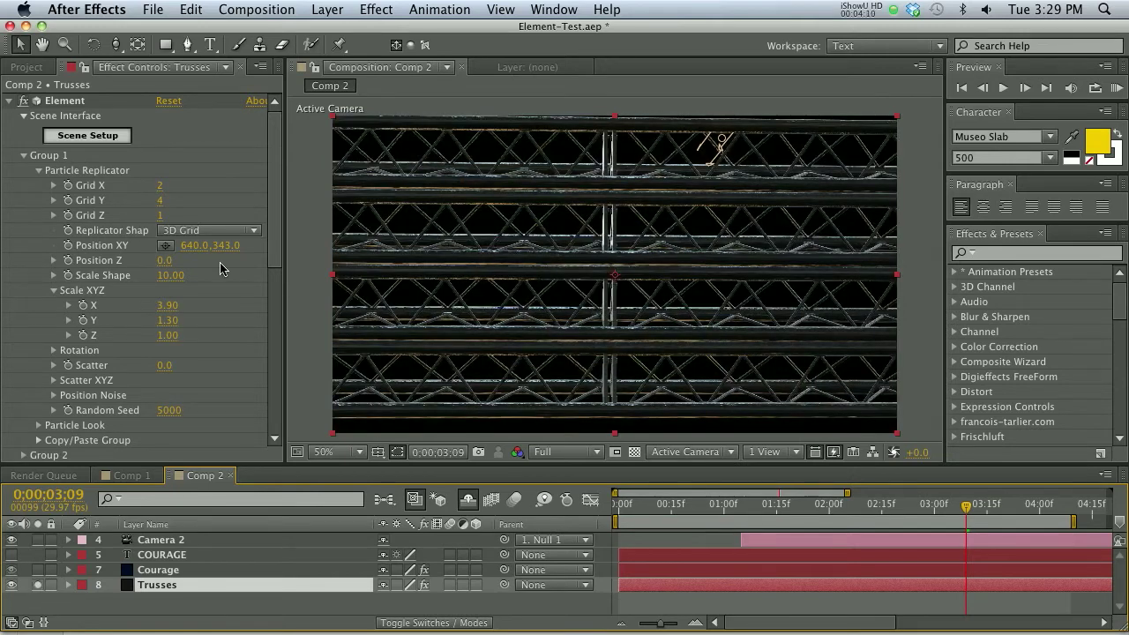
{"action": "left_click", "coordinate": [162, 186]}
{"action": "type", "text": "1"}
{"action": "key", "text": "Return"}
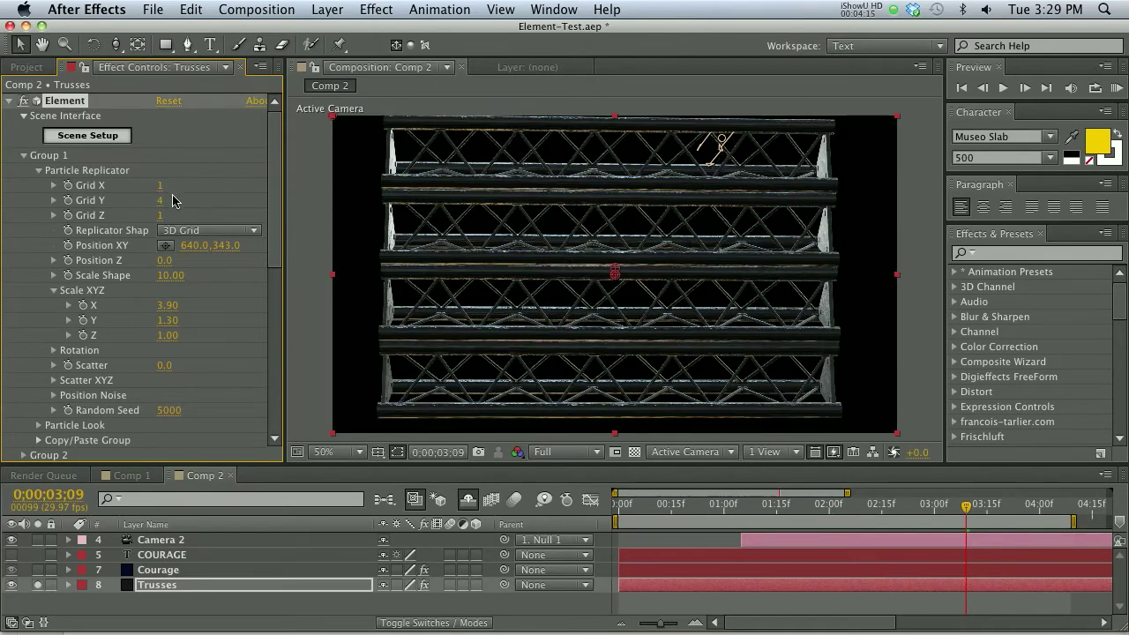
{"action": "mouse_move", "coordinate": [166, 320]}
{"action": "left_mouse_down"}
{"action": "mouse_move", "coordinate": [189, 320]}
{"action": "mouse_move", "coordinate": [167, 320]}
{"action": "left_mouse_up"}
Restore Grid X to 2 columns and deselect the Trusses layer.
{"action": "left_click", "coordinate": [161, 185]}
{"action": "type", "text": "2"}
{"action": "key", "text": "Return"}
{"action": "left_click", "coordinate": [663, 541]}
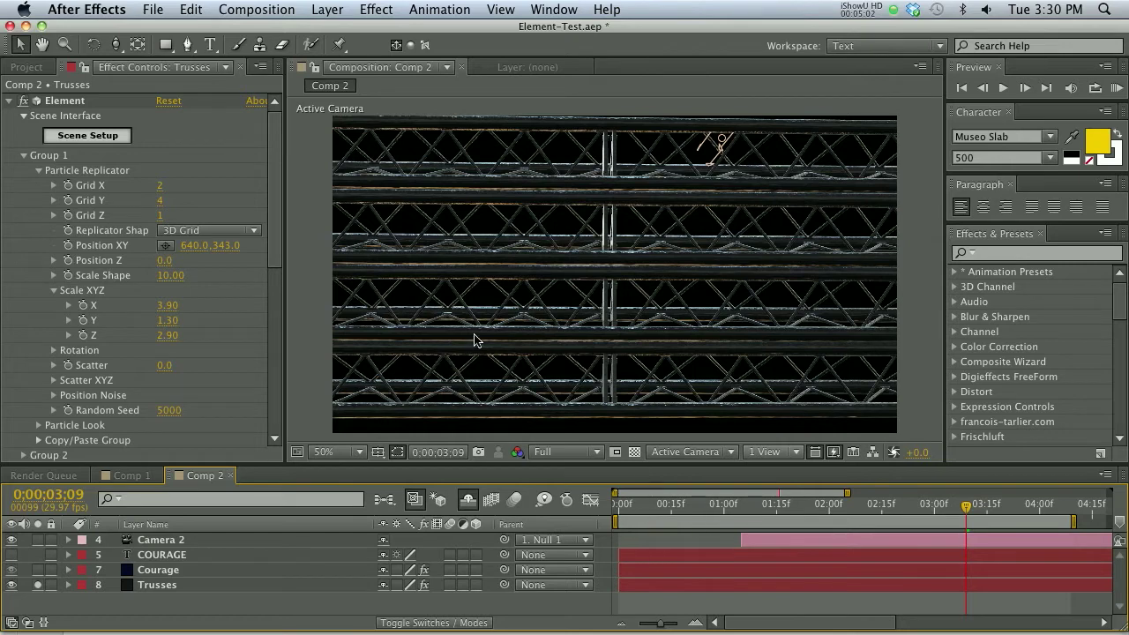
{"action": "left_click", "coordinate": [26, 67]}
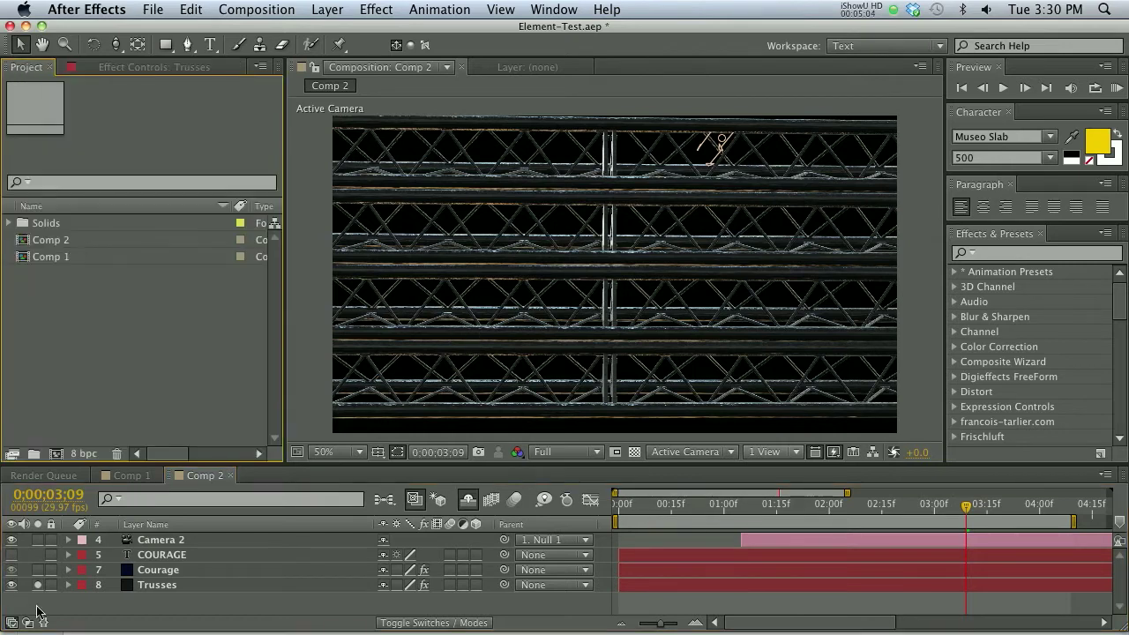
Unsolo the Trusses layer so the COURAGE title shows in front of the trusses again.
{"action": "left_click", "coordinate": [38, 585]}
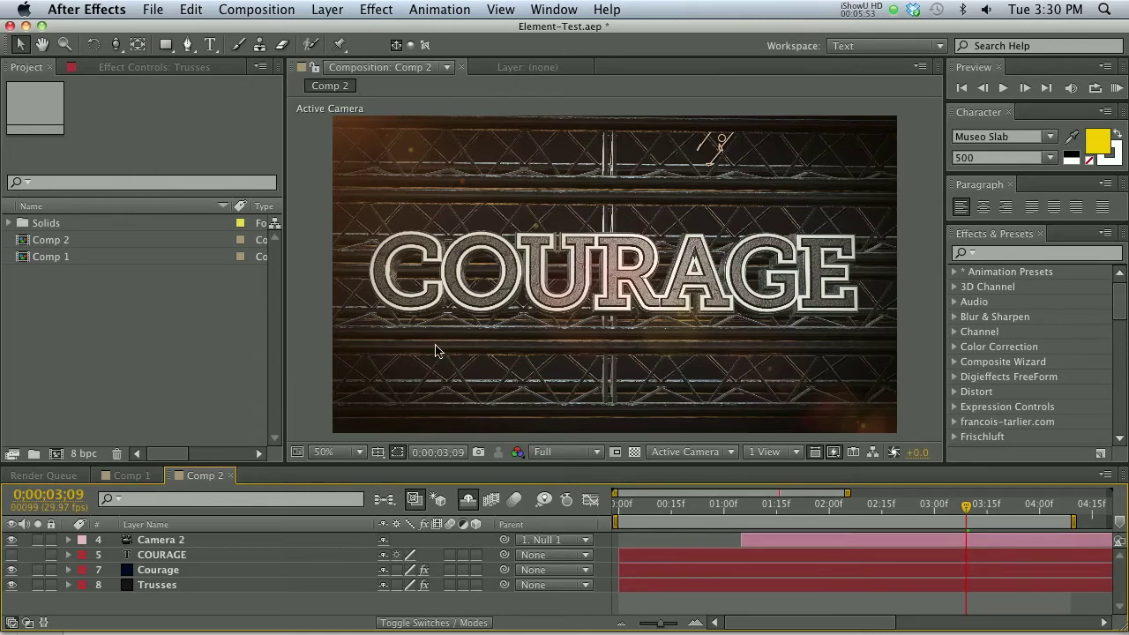
Orbit the camera slightly around the title and enable motion blur on Courage, Trusses and the composition.
{"action": "key", "text": "c"}
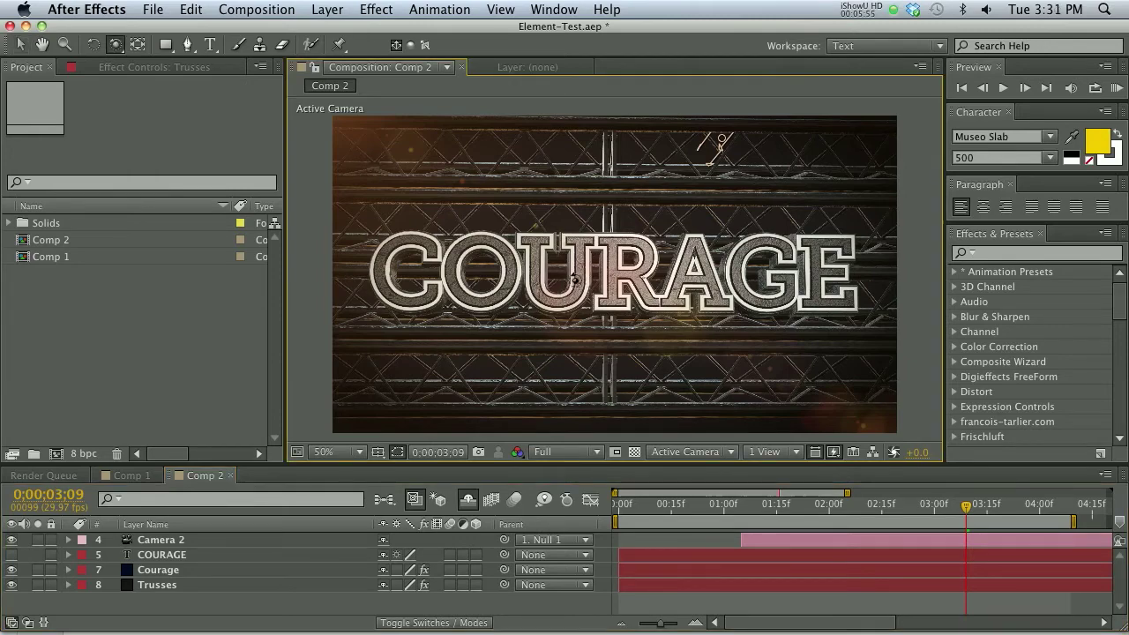
{"action": "left_click_drag", "start_coordinate": [586, 281], "coordinate": [549, 306]}
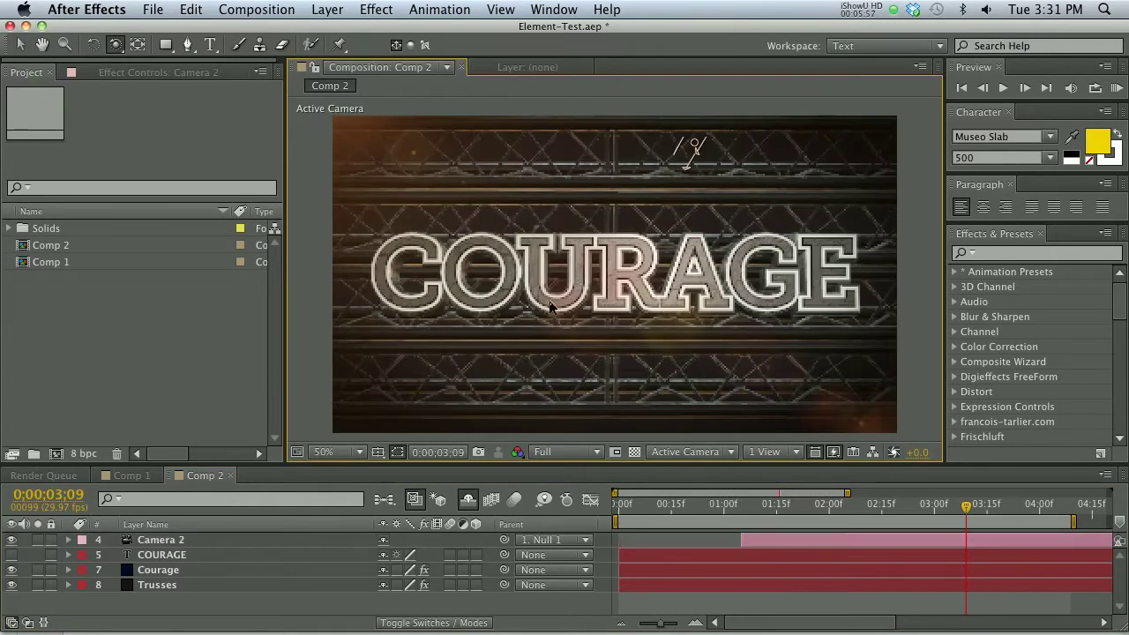
{"action": "left_click", "coordinate": [178, 570]}
{"action": "left_click_drag", "start_coordinate": [455, 569], "coordinate": [455, 584]}
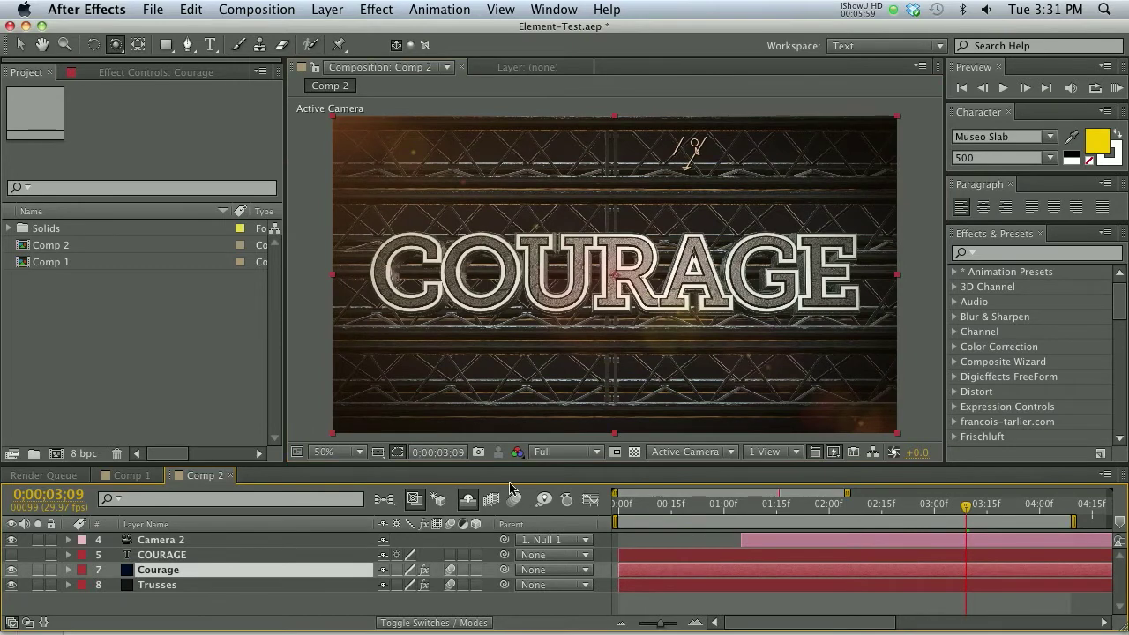
{"action": "left_click", "coordinate": [514, 499]}
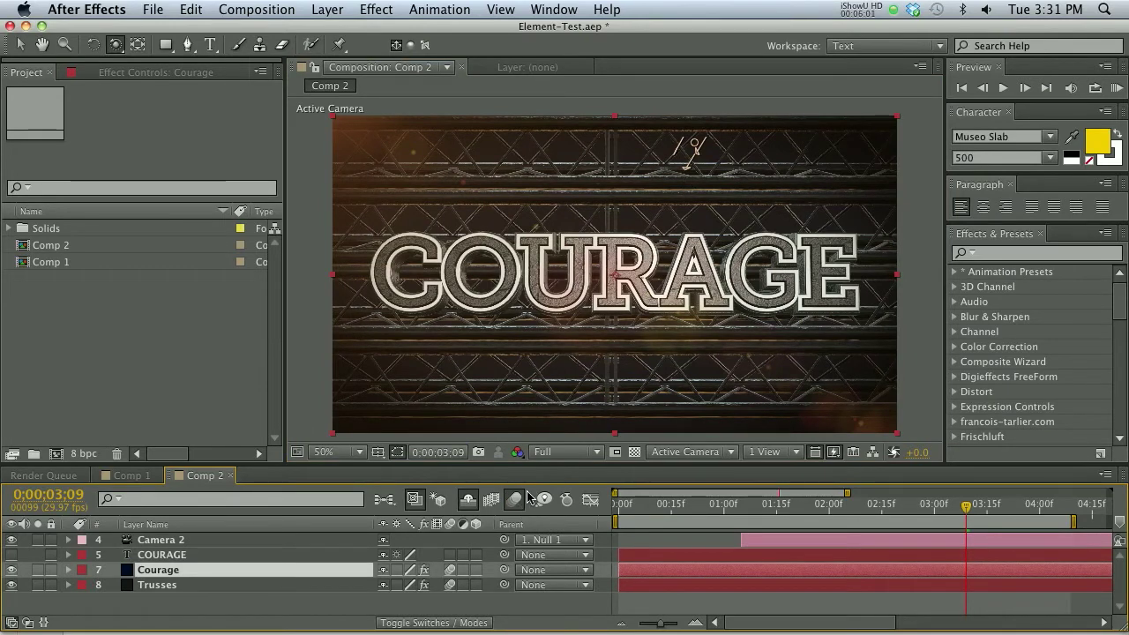
Nudge the camera view again and reveal Camera 2's transform properties.
{"action": "left_click_drag", "start_coordinate": [646, 253], "coordinate": [642, 264]}
{"action": "left_click", "coordinate": [68, 540]}
{"action": "scroll", "coordinate": [141, 577], "scroll_direction": "down", "scroll_amount": 1}
Set Camera 2's Depth of Field to Off.
{"action": "scroll", "coordinate": [140, 578], "scroll_direction": "down", "scroll_amount": 5}
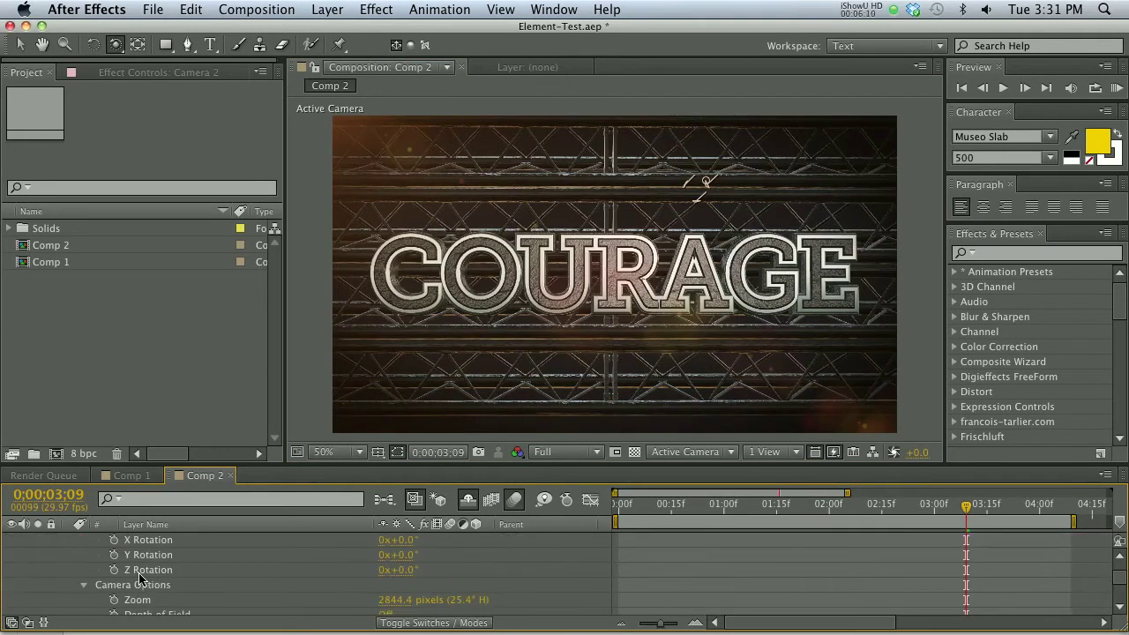
{"action": "left_click", "coordinate": [388, 571]}
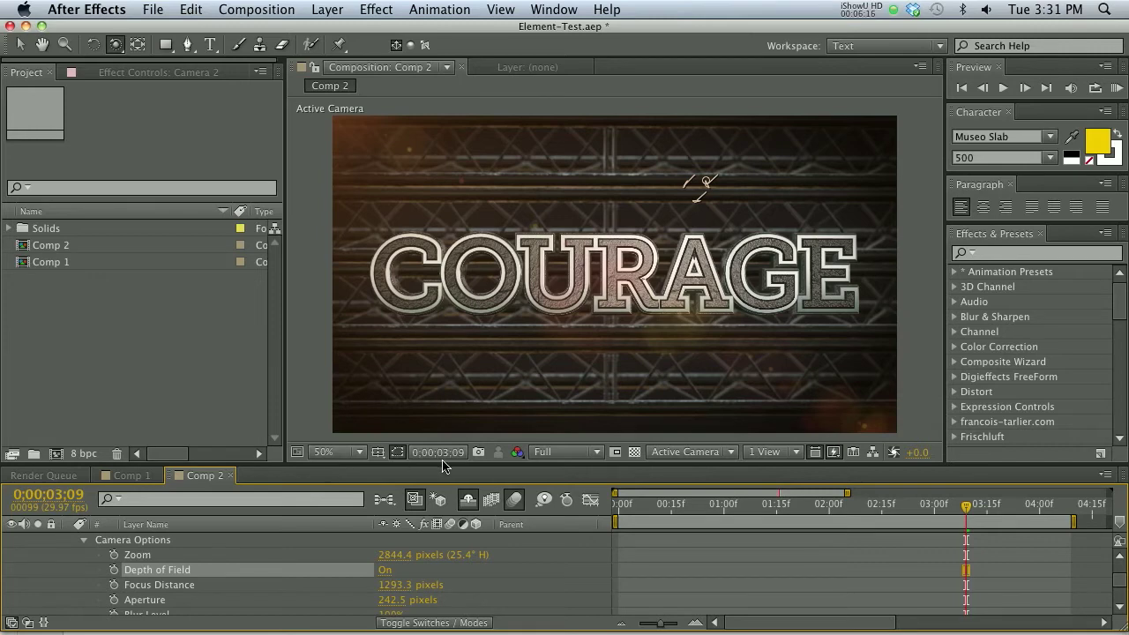
{"action": "left_click", "coordinate": [384, 571]}
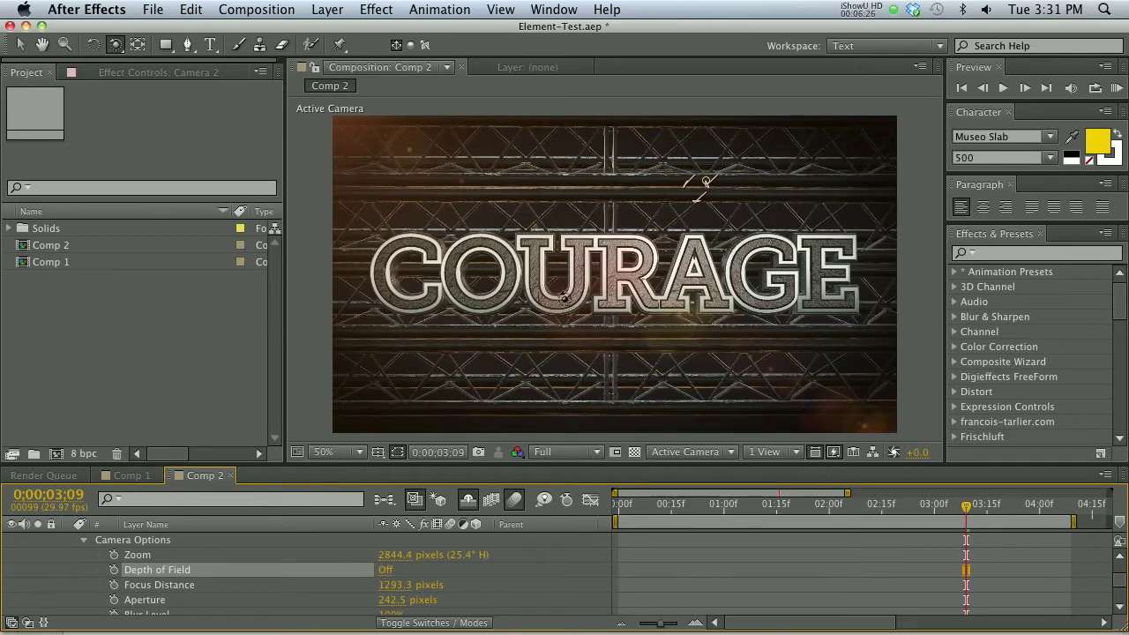
Inspect the trusses at 100% zoom, then return the viewer to 50% and recentre the composition.
{"action": "key", "text": "period"}
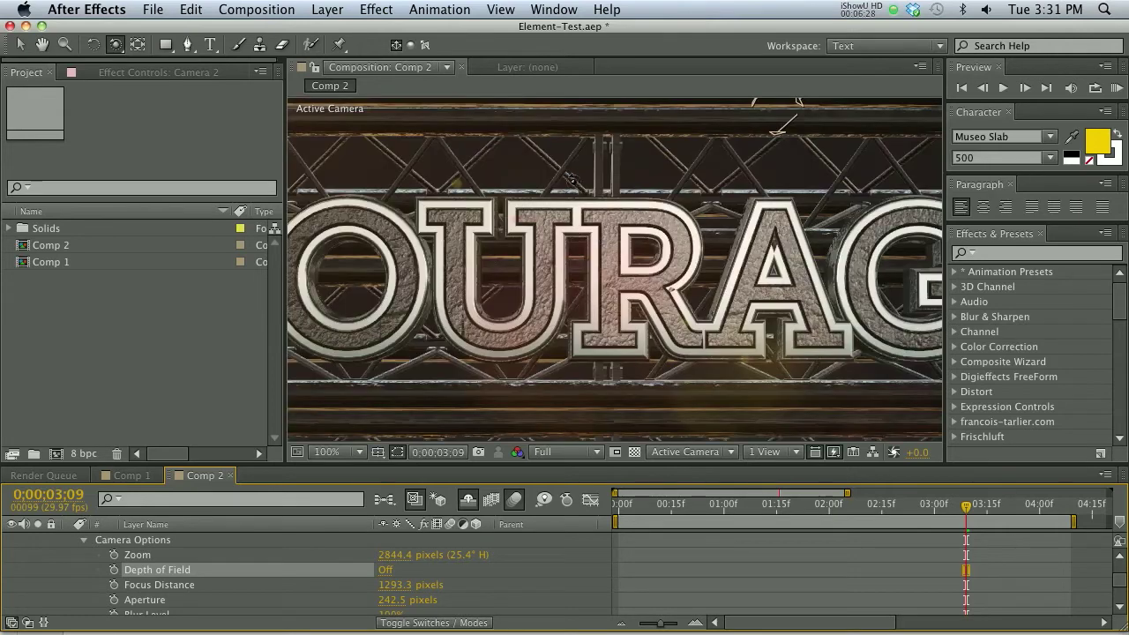
{"action": "key", "text": "h"}
{"action": "left_click_drag", "start_coordinate": [574, 177], "coordinate": [610, 310]}
{"action": "key", "text": "c"}
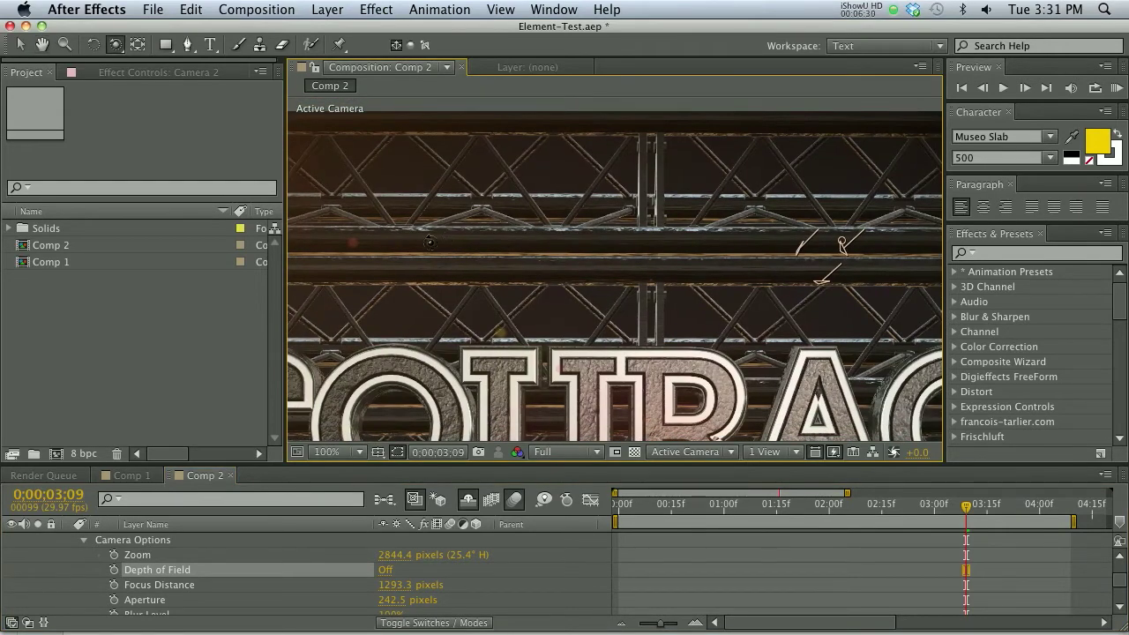
{"action": "key", "text": "v"}
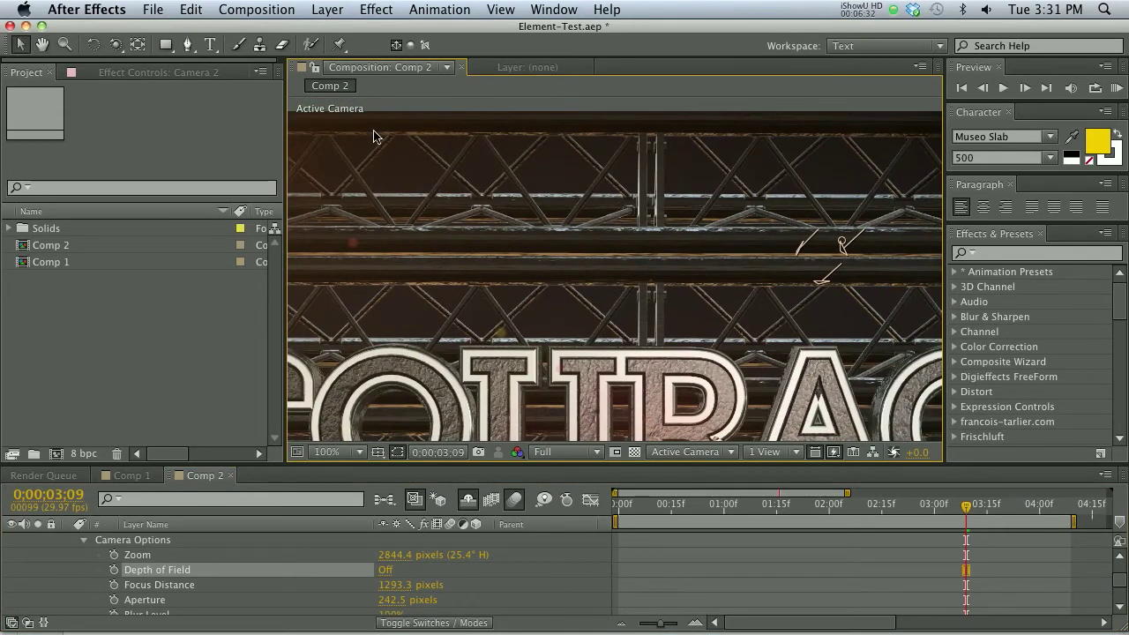
{"action": "key", "text": "comma"}
{"action": "key", "text": "h"}
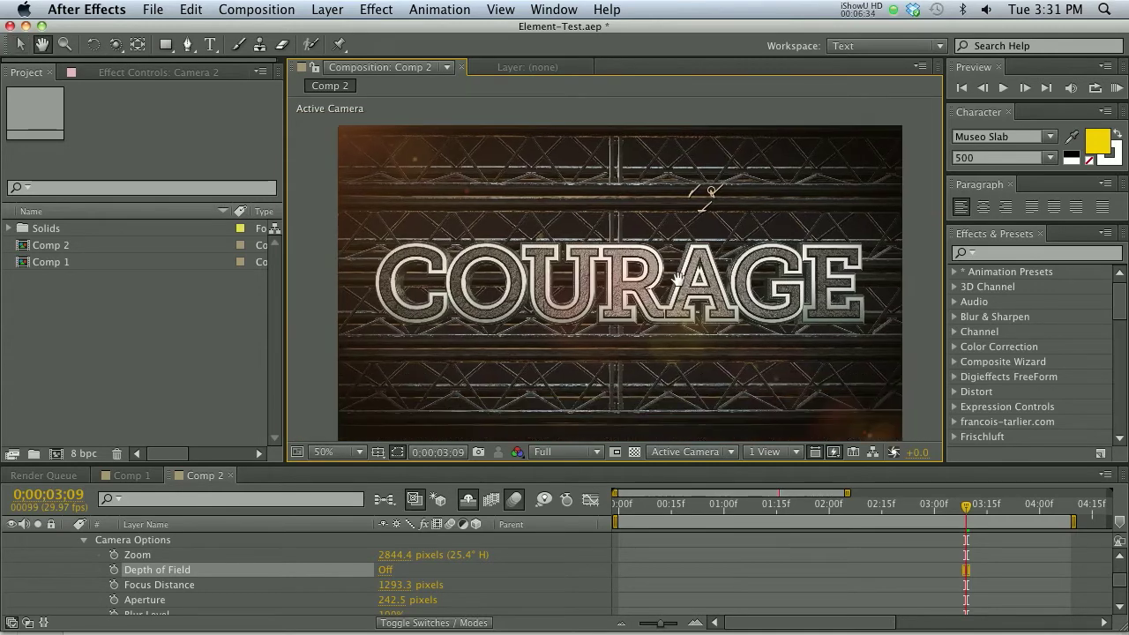
{"action": "left_click_drag", "start_coordinate": [653, 300], "coordinate": [670, 264]}
{"action": "key", "text": "v"}
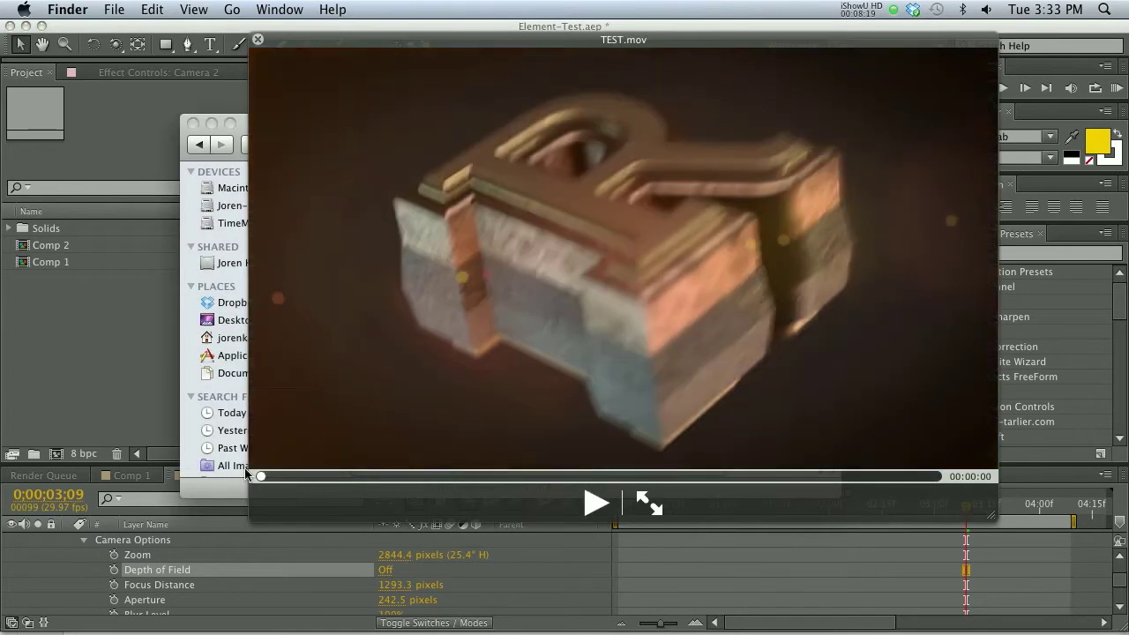
Play and pause TEST.mov in Quick Look, then scrub through its frames.
{"action": "left_click", "coordinate": [597, 503]}
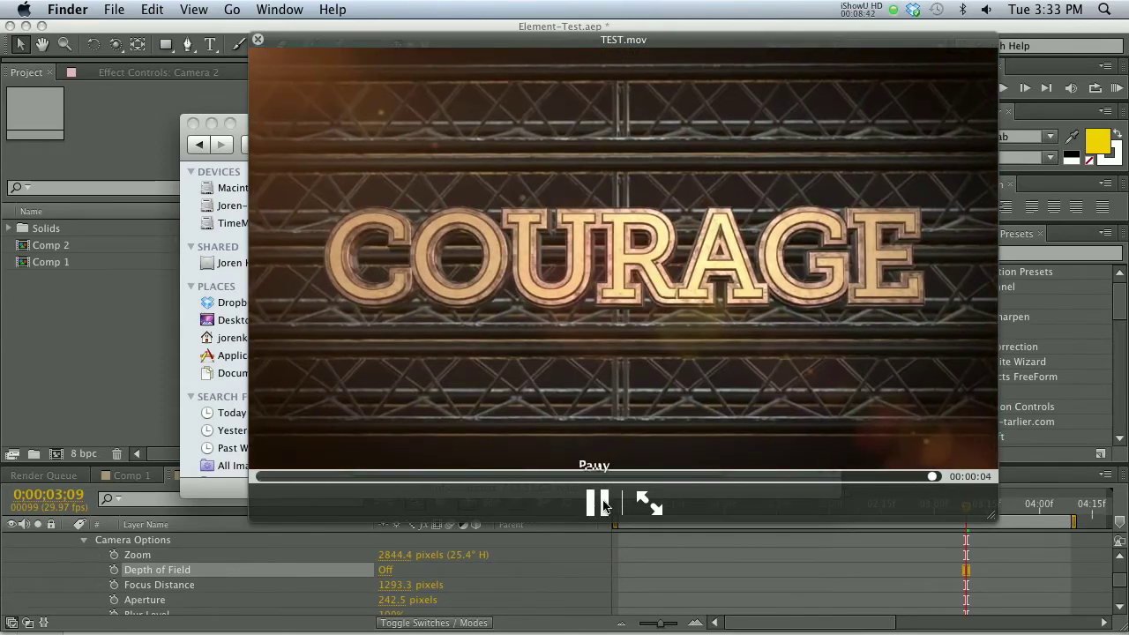
{"action": "left_click", "coordinate": [598, 502]}
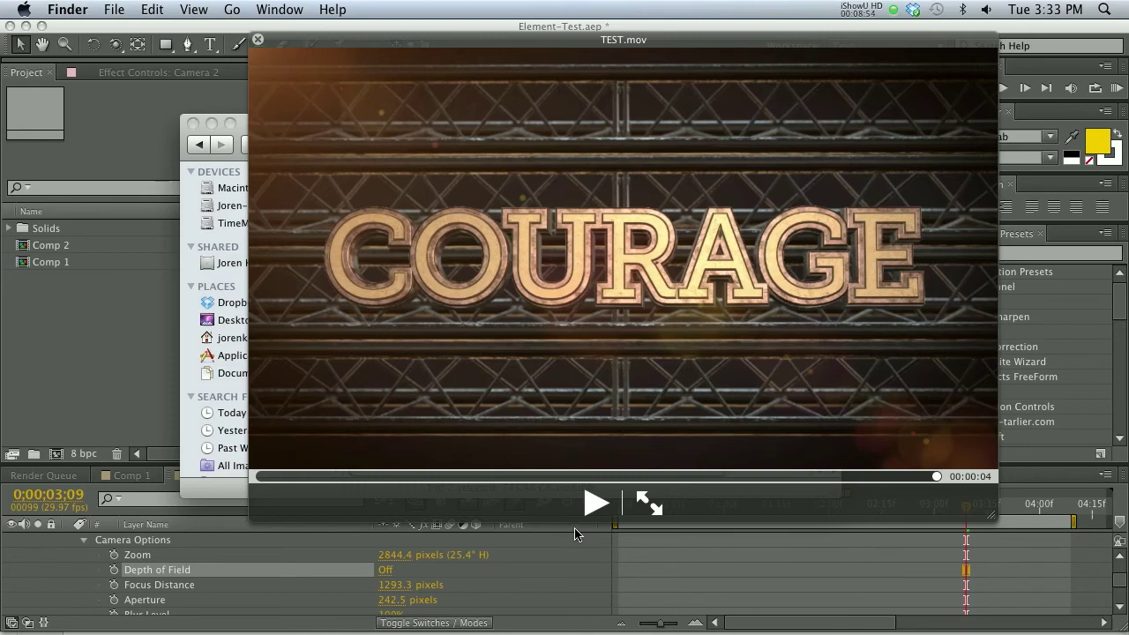
{"action": "left_click_drag", "start_coordinate": [326, 476], "coordinate": [912, 467]}
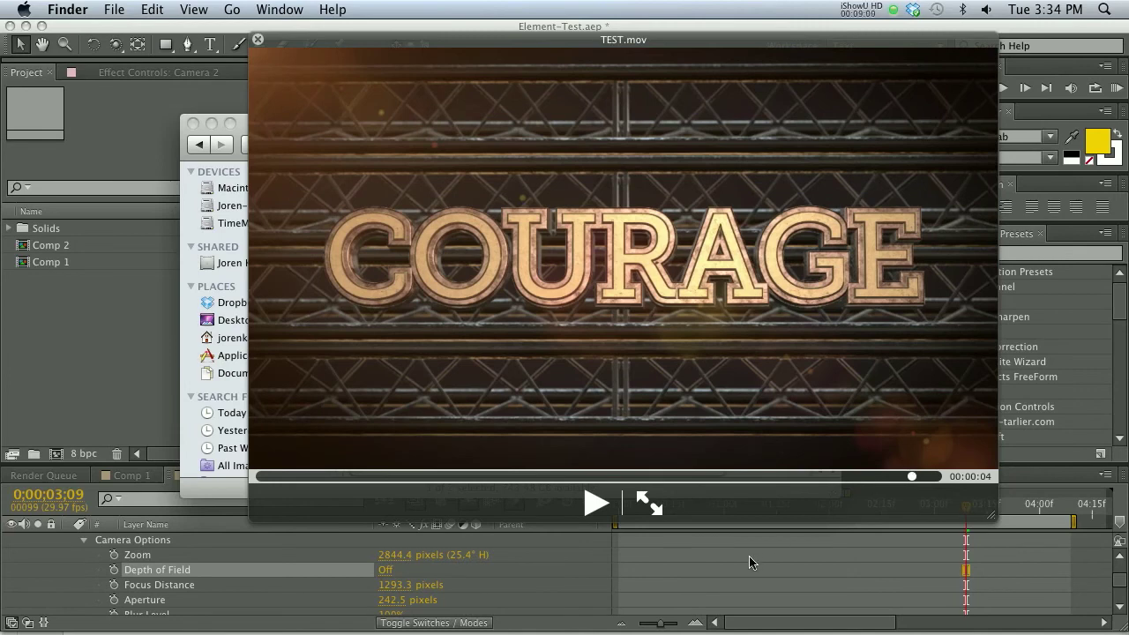